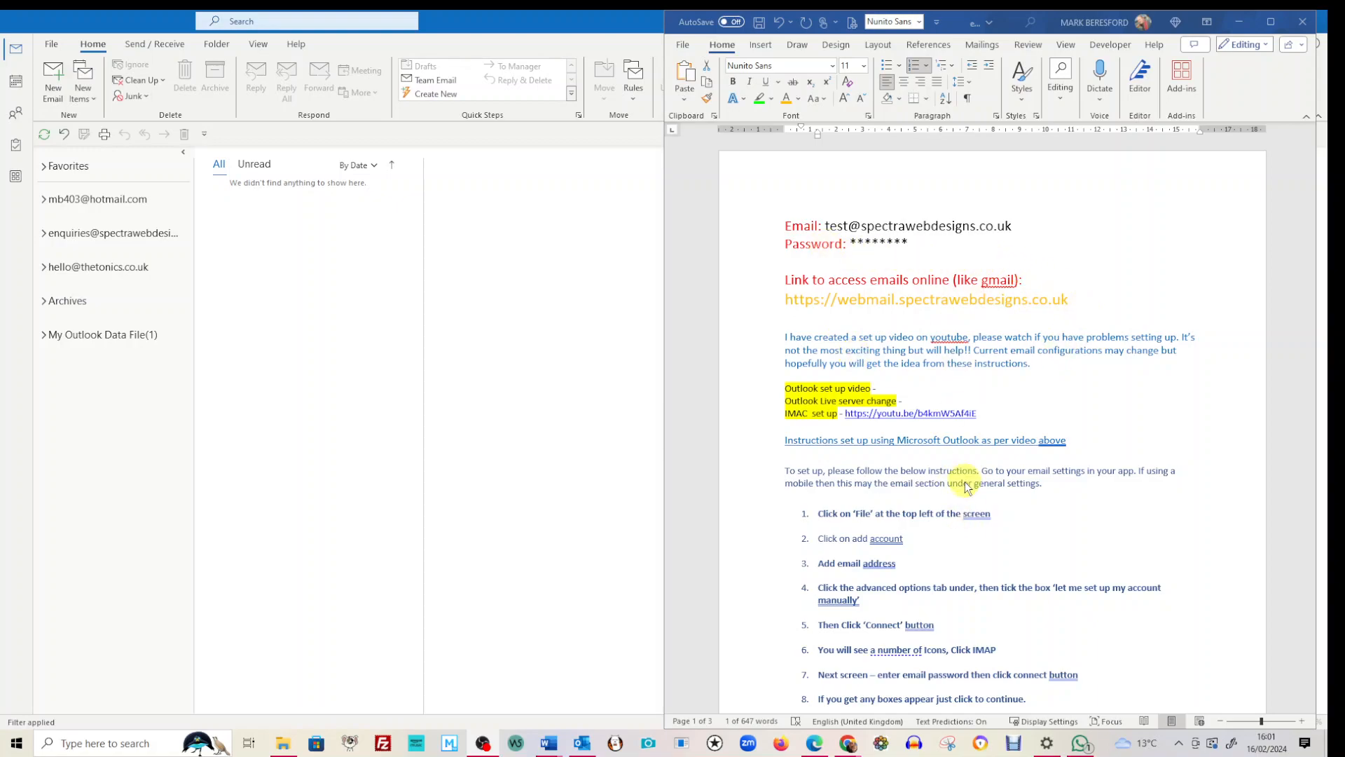
# Read through the email setup instructions in the Word document as far as the server names and port numbers
pyautogui.scroll(-2, 971, 477)
pyautogui.scroll(-15, 974, 475)
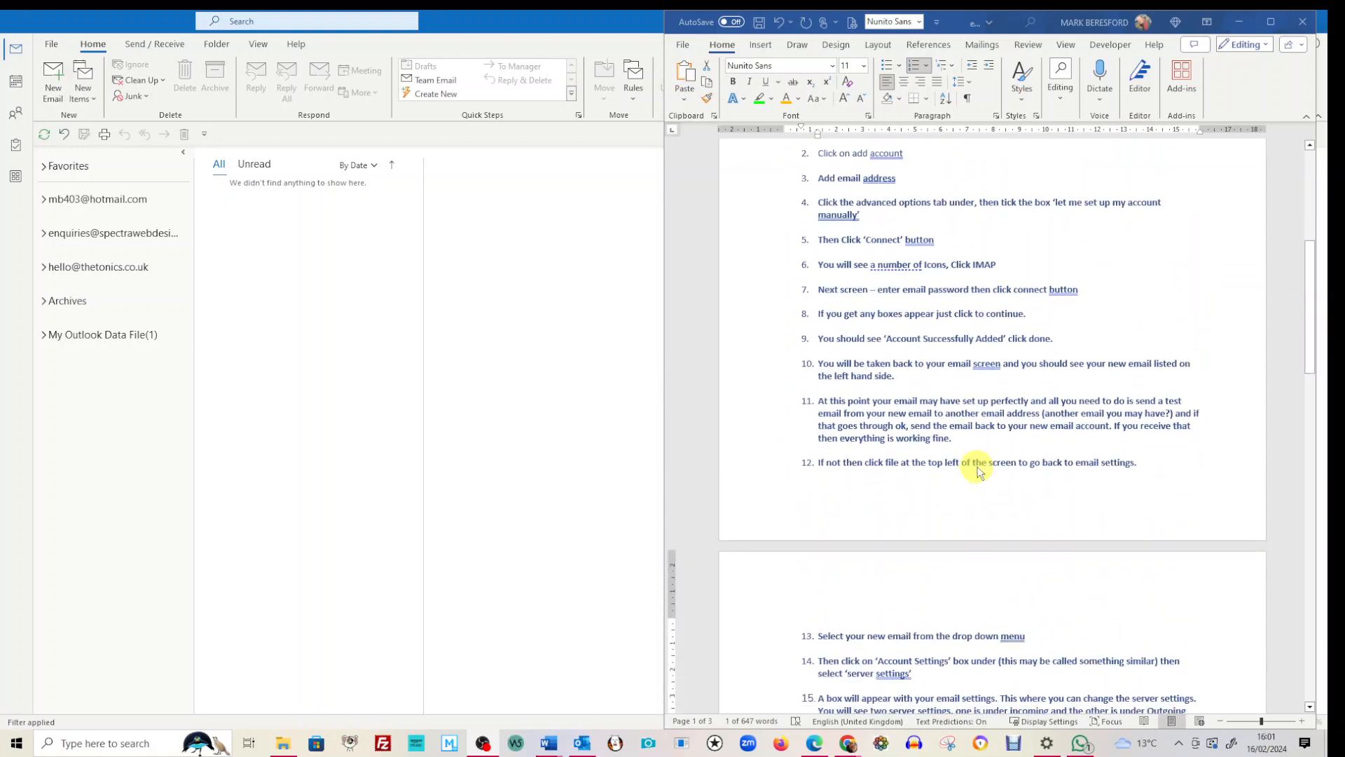
pyautogui.scroll(-4, 988, 466)
pyautogui.scroll(3, 985, 456)
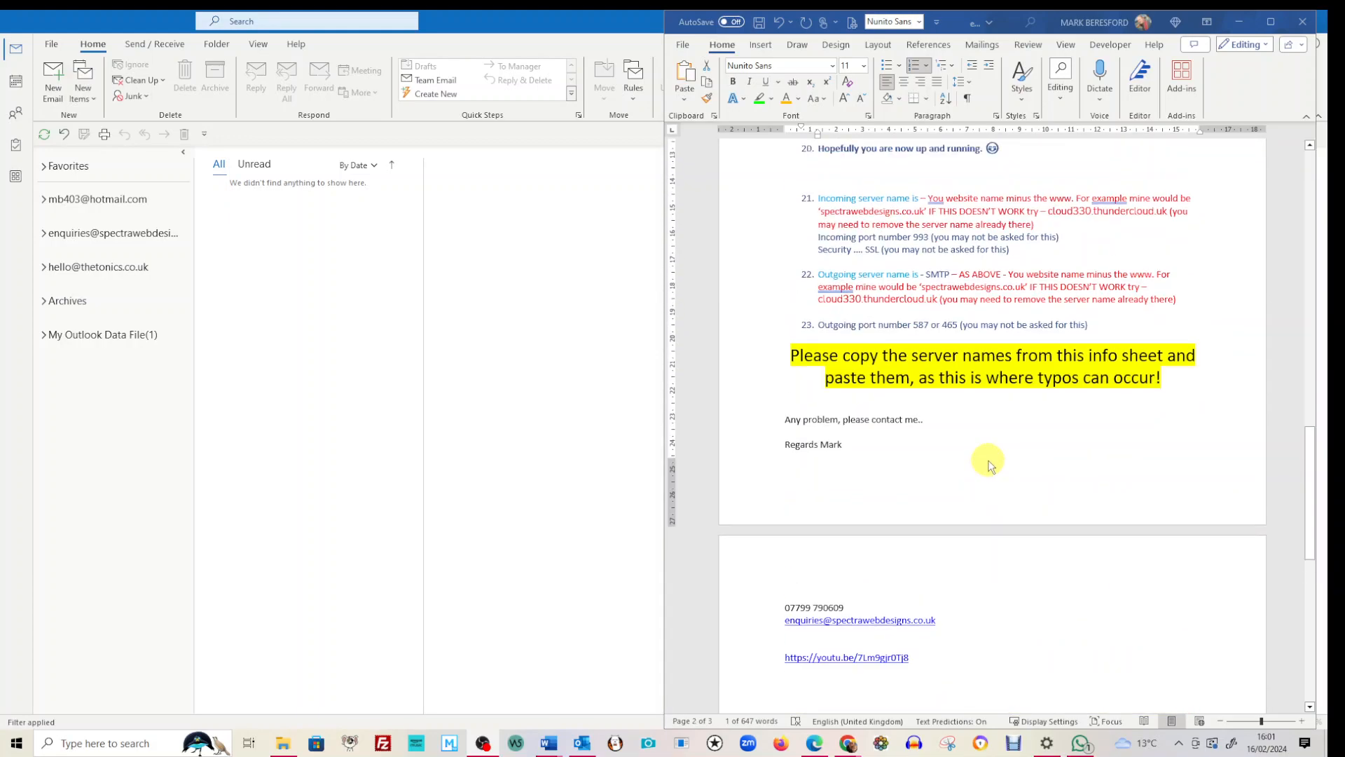
pyautogui.scroll(1, 988, 459)
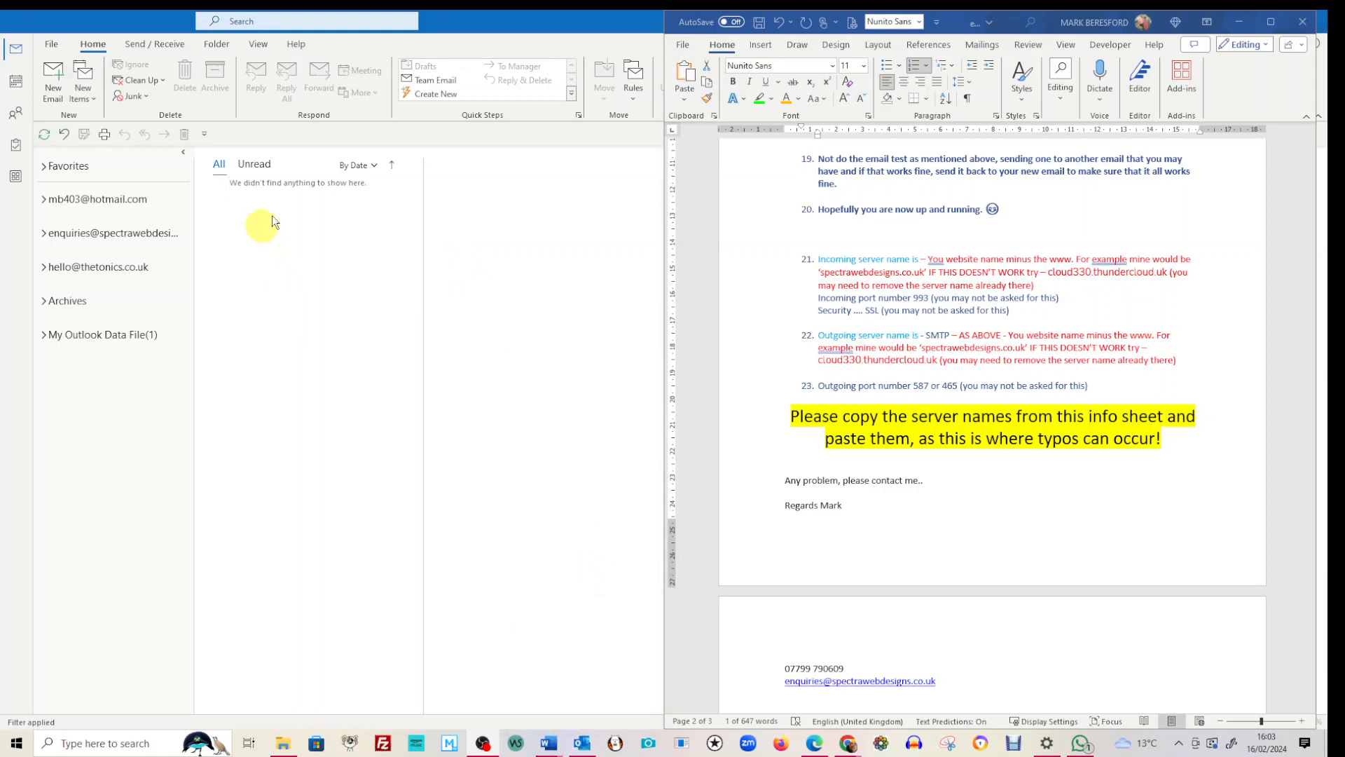
pyautogui.click(56, 47)
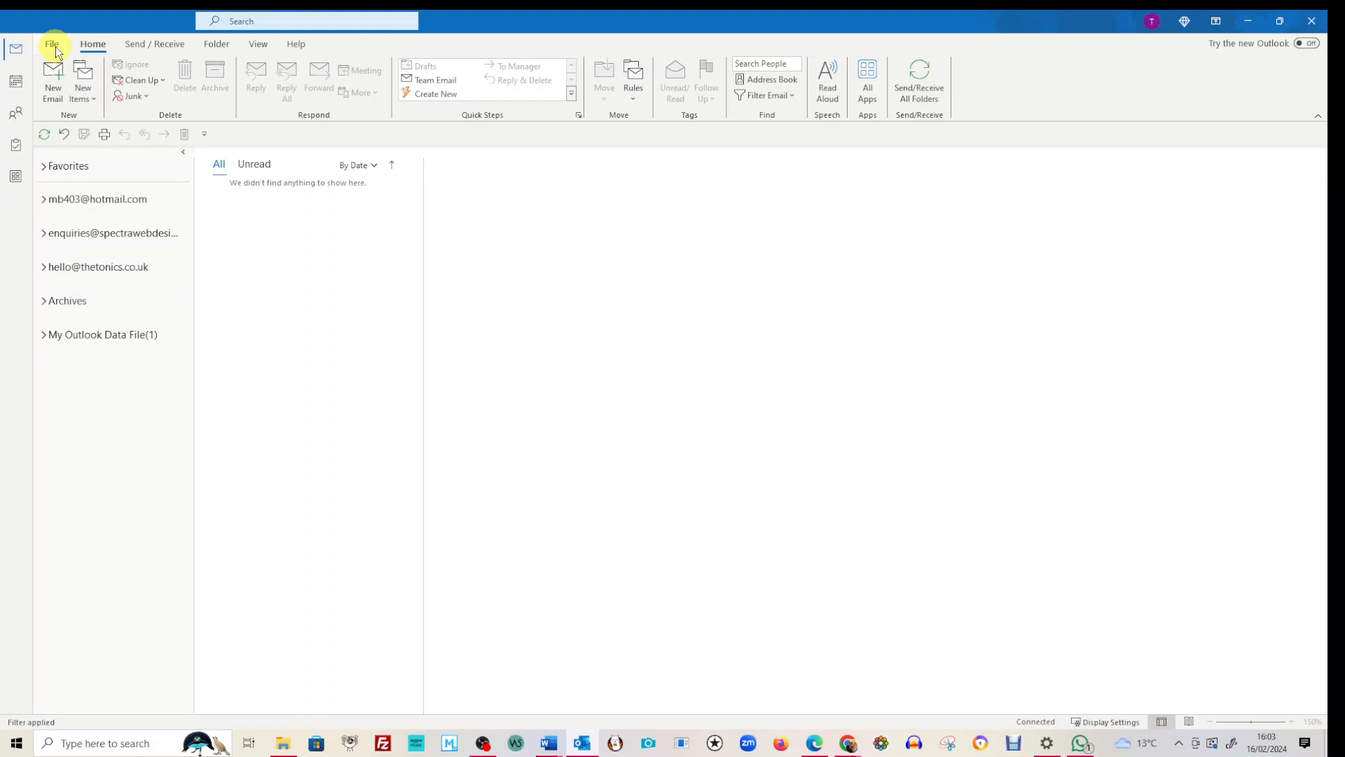
pyautogui.click(56, 46)
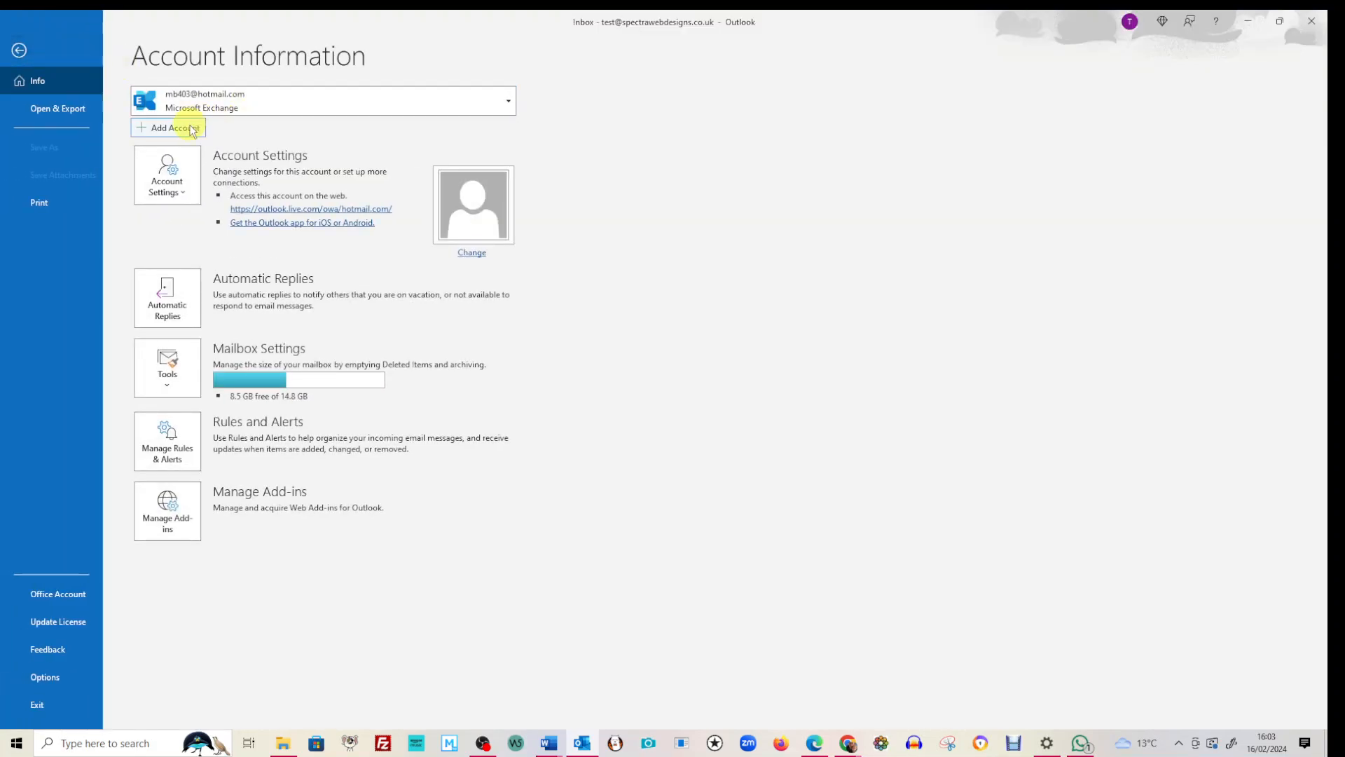
pyautogui.click(188, 128)
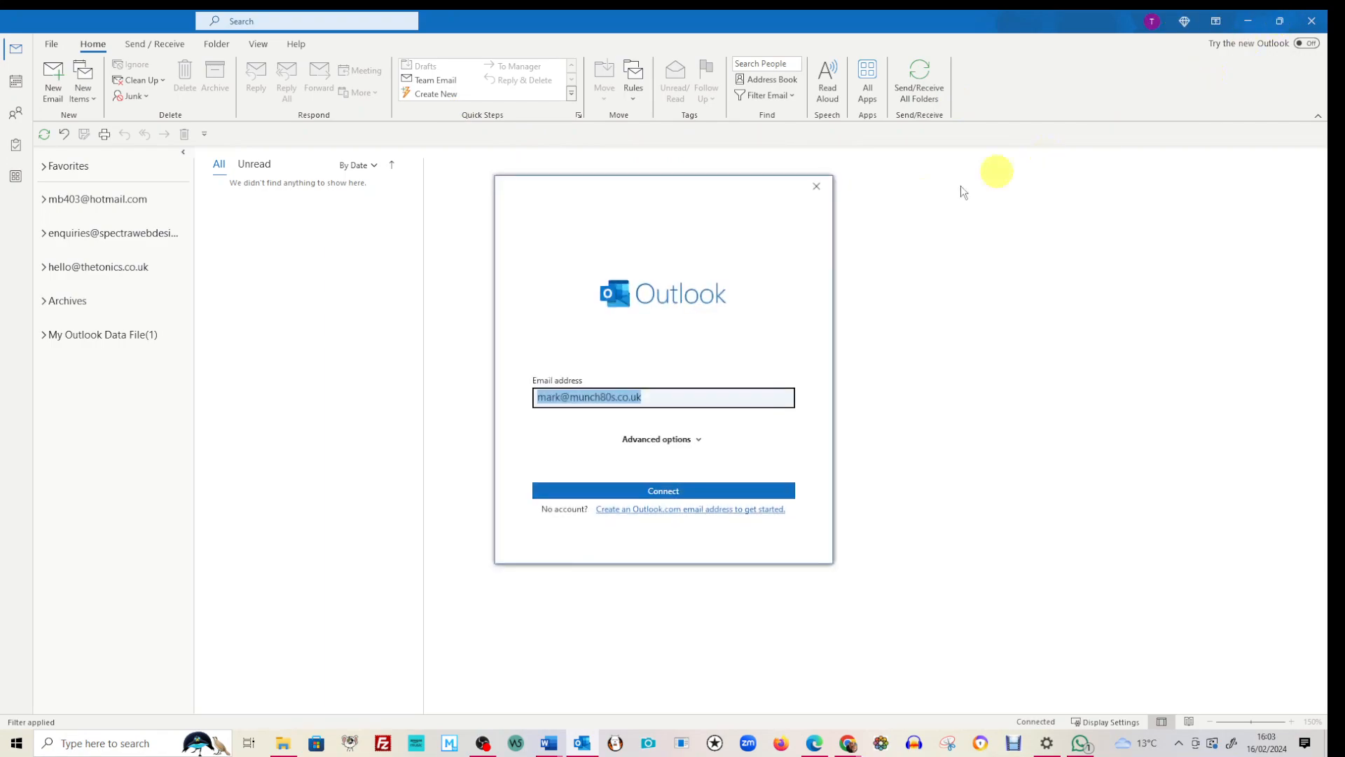
pyautogui.press('BackSpace')
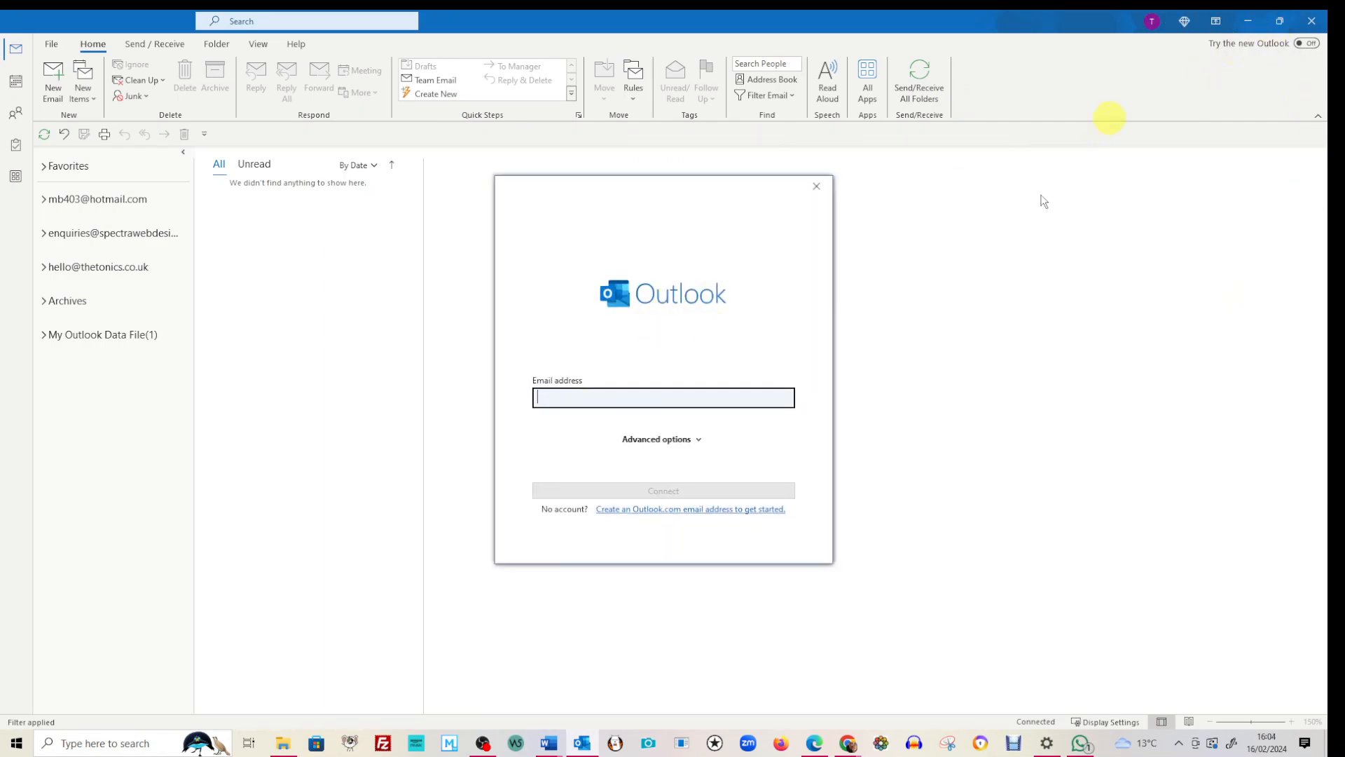
# Place the Outlook window in the left half of the screen, beside the Word document with the setup instructions
pyautogui.click(1279, 21)
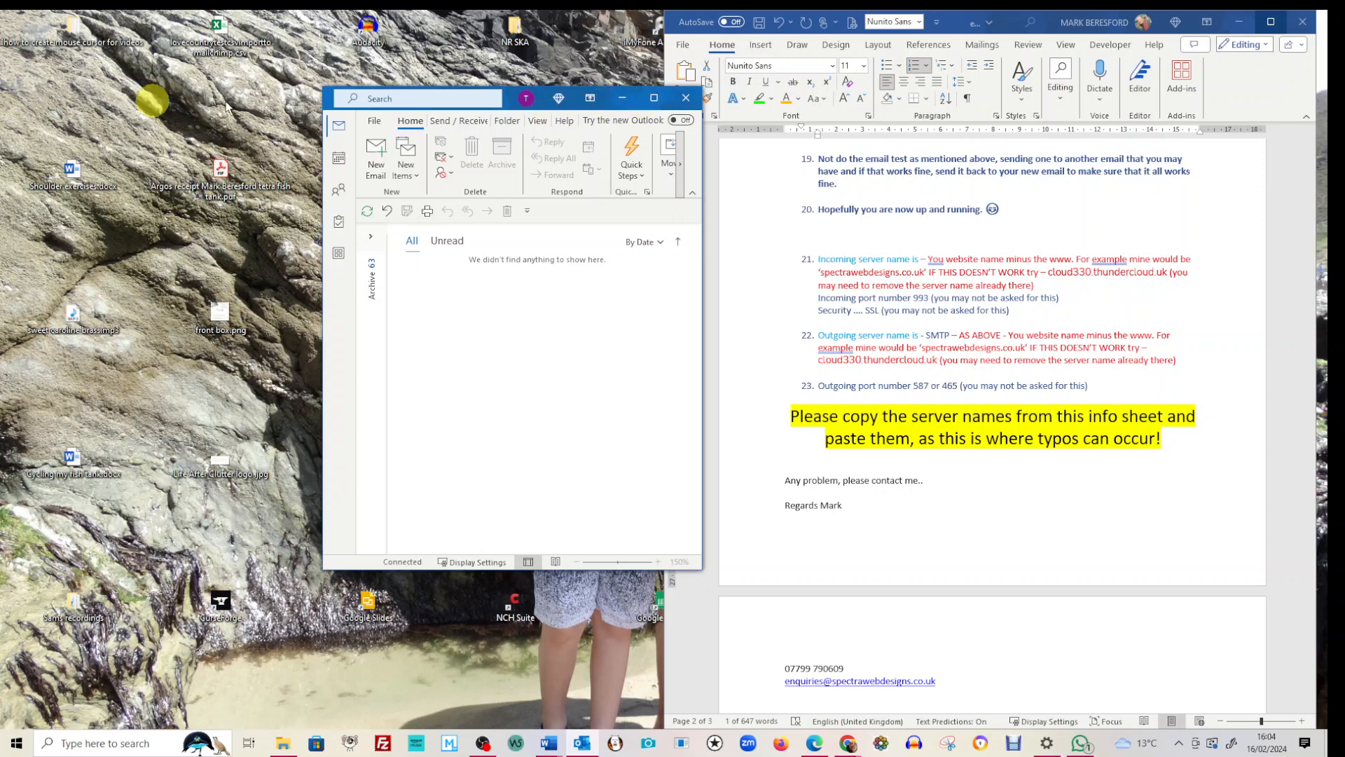
pyautogui.moveTo(2, 40); pyautogui.dragTo(0, 40)
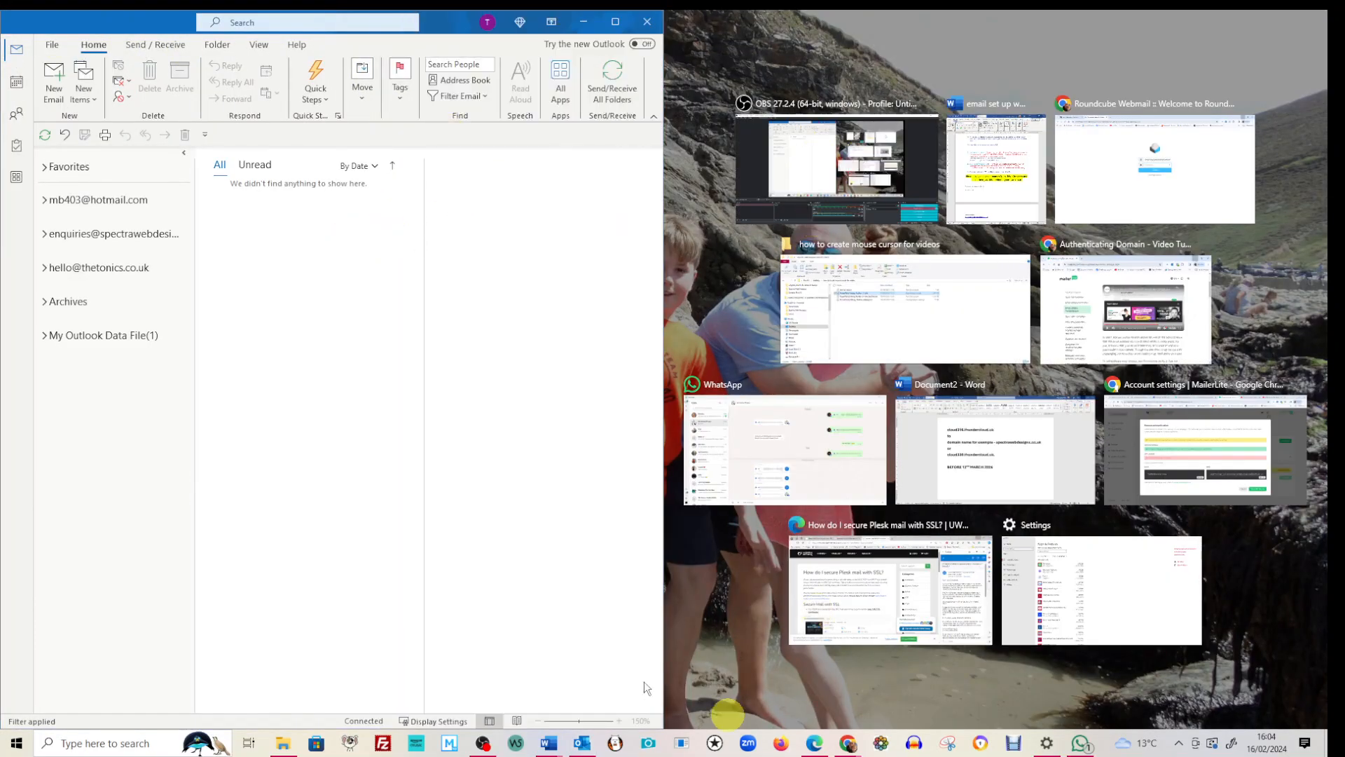
pyautogui.click(550, 744)
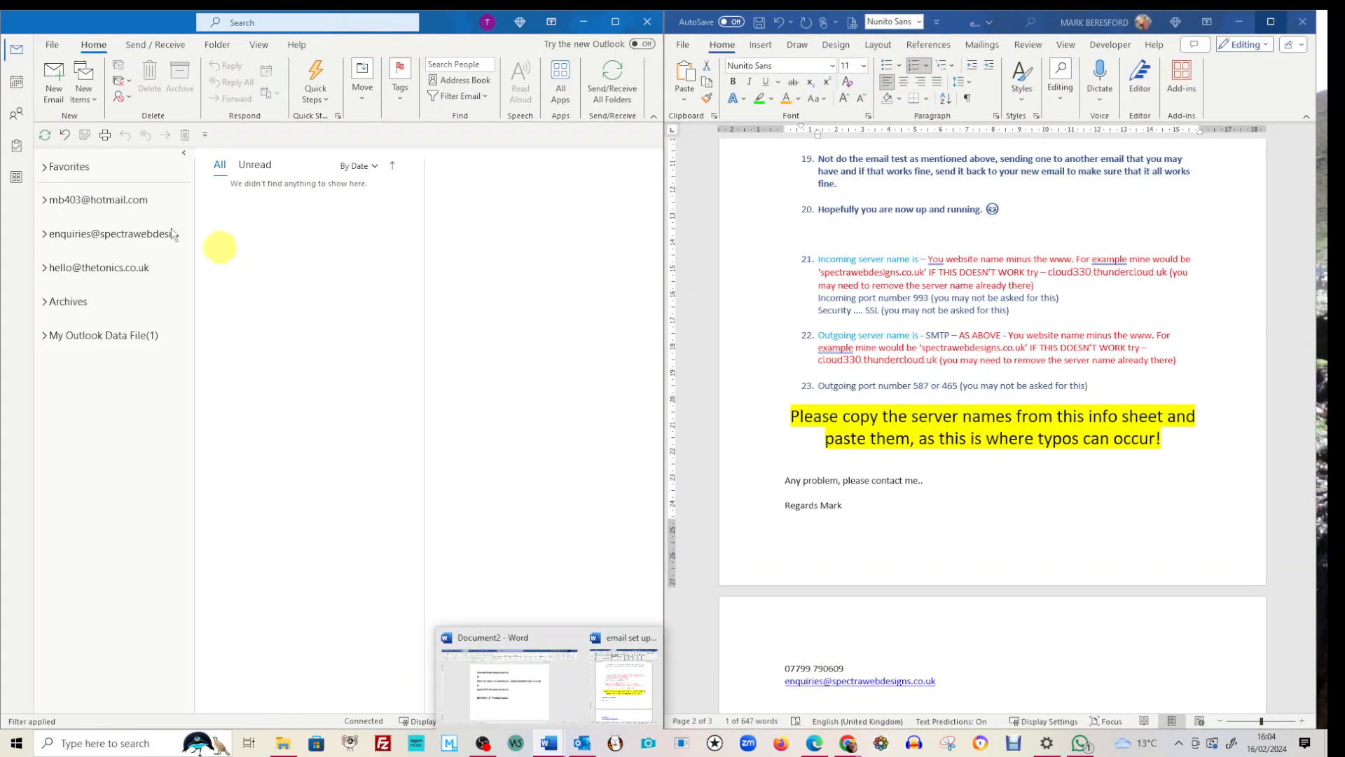
# Start adding a new email account in Outlook and clear the suggested email address
pyautogui.click(51, 49)
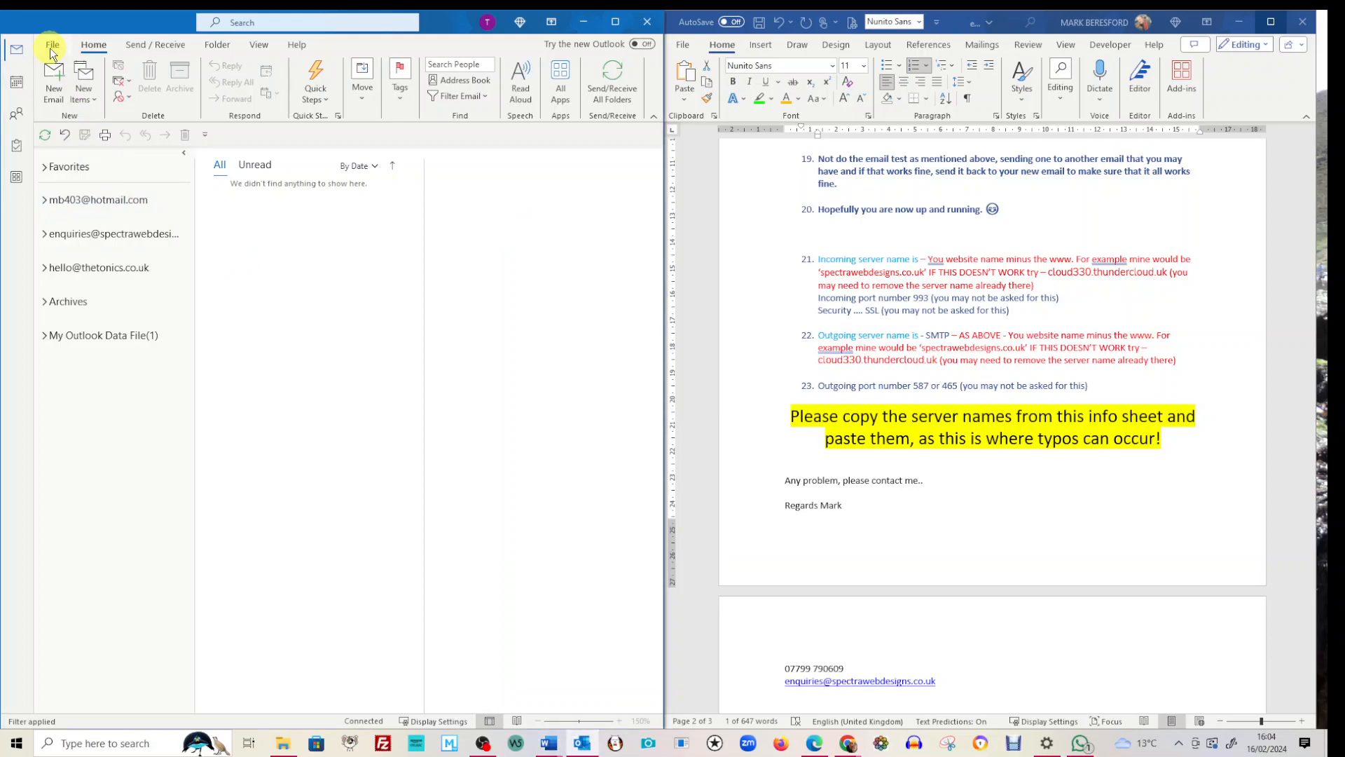
pyautogui.click(49, 47)
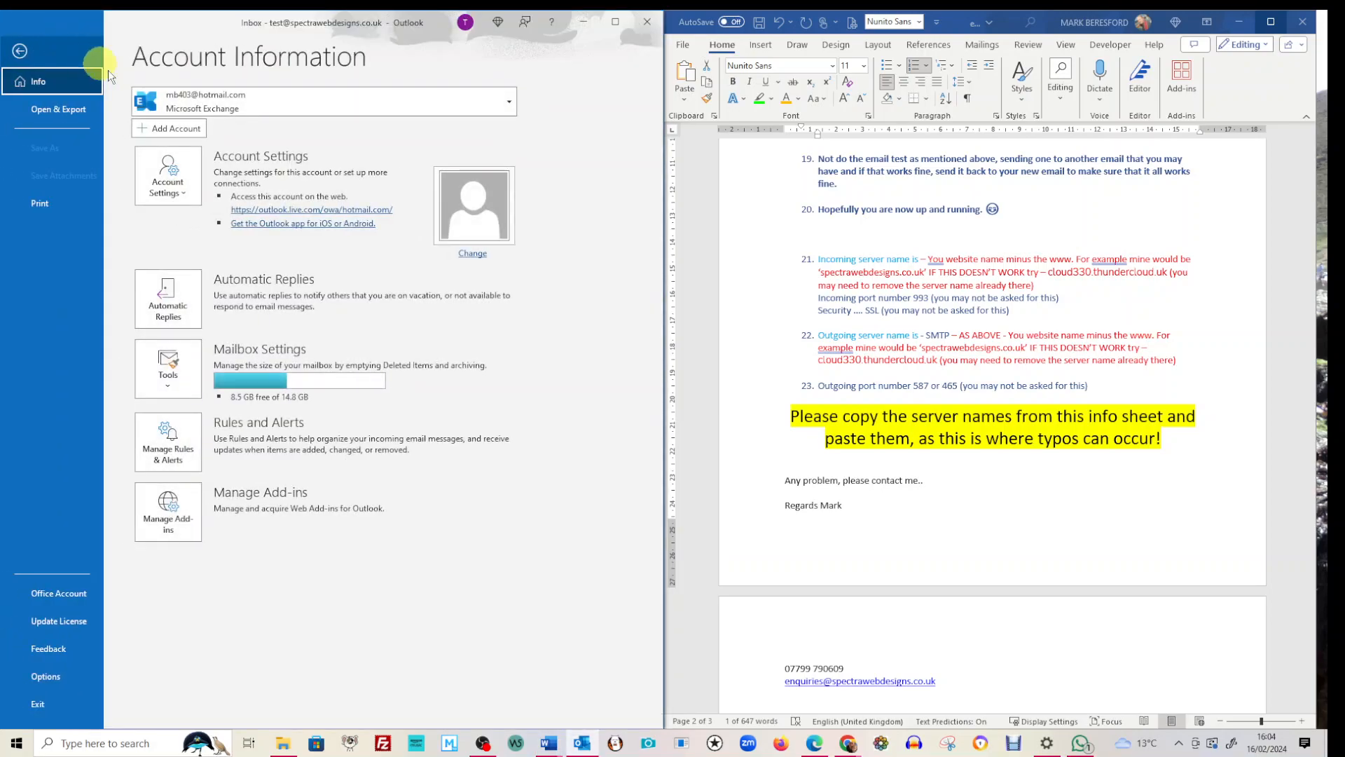
pyautogui.click(149, 128)
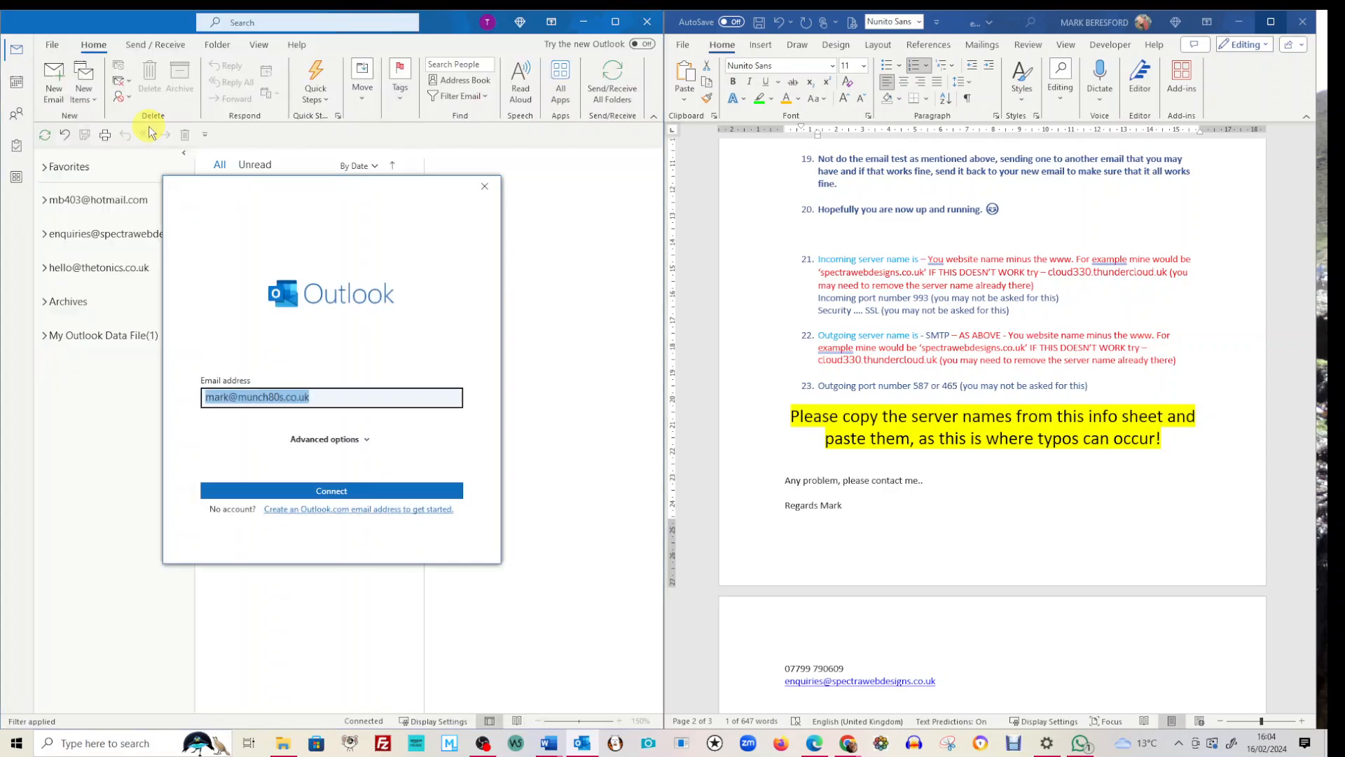
pyautogui.press('BackSpace')
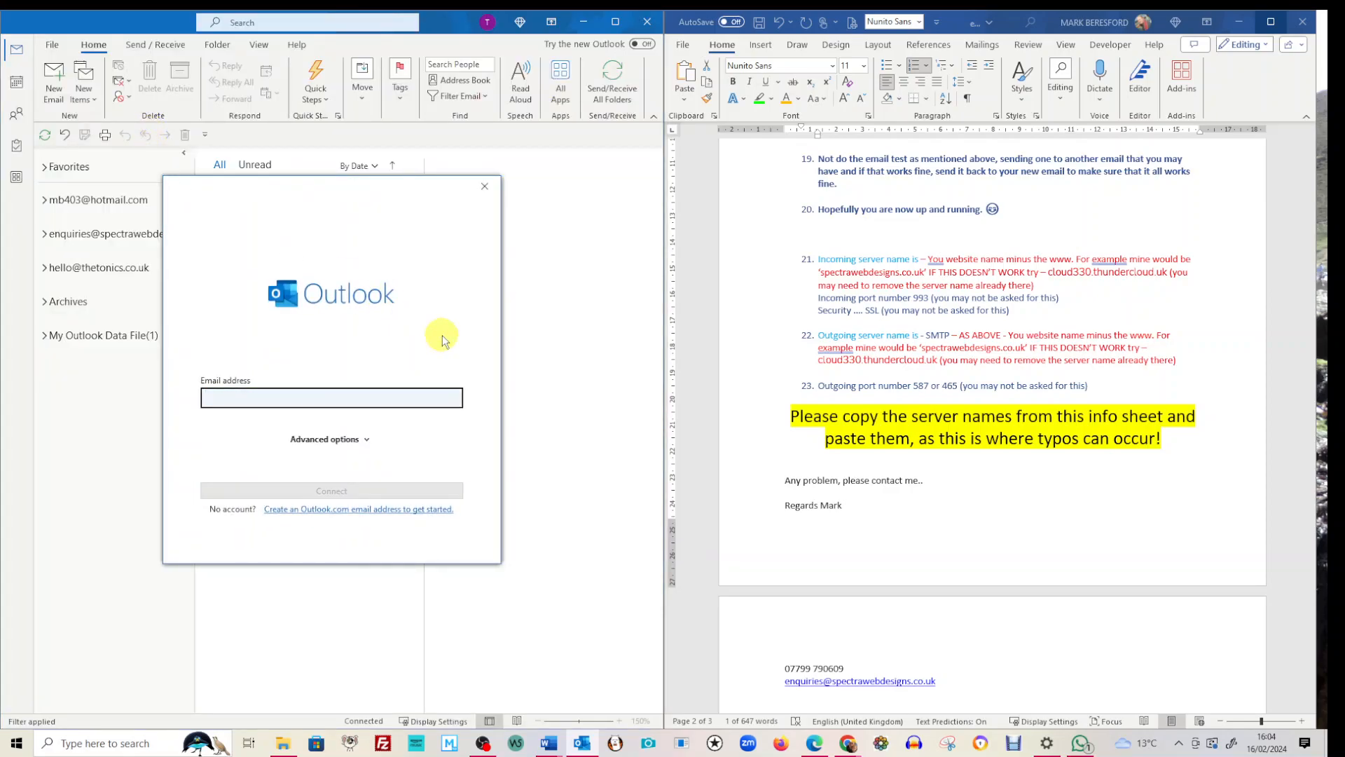
# Copy the account's email address from the start of the instruction document into the new account form and connect
pyautogui.scroll(15, 1093, 393)
pyautogui.scroll(8, 1084, 394)
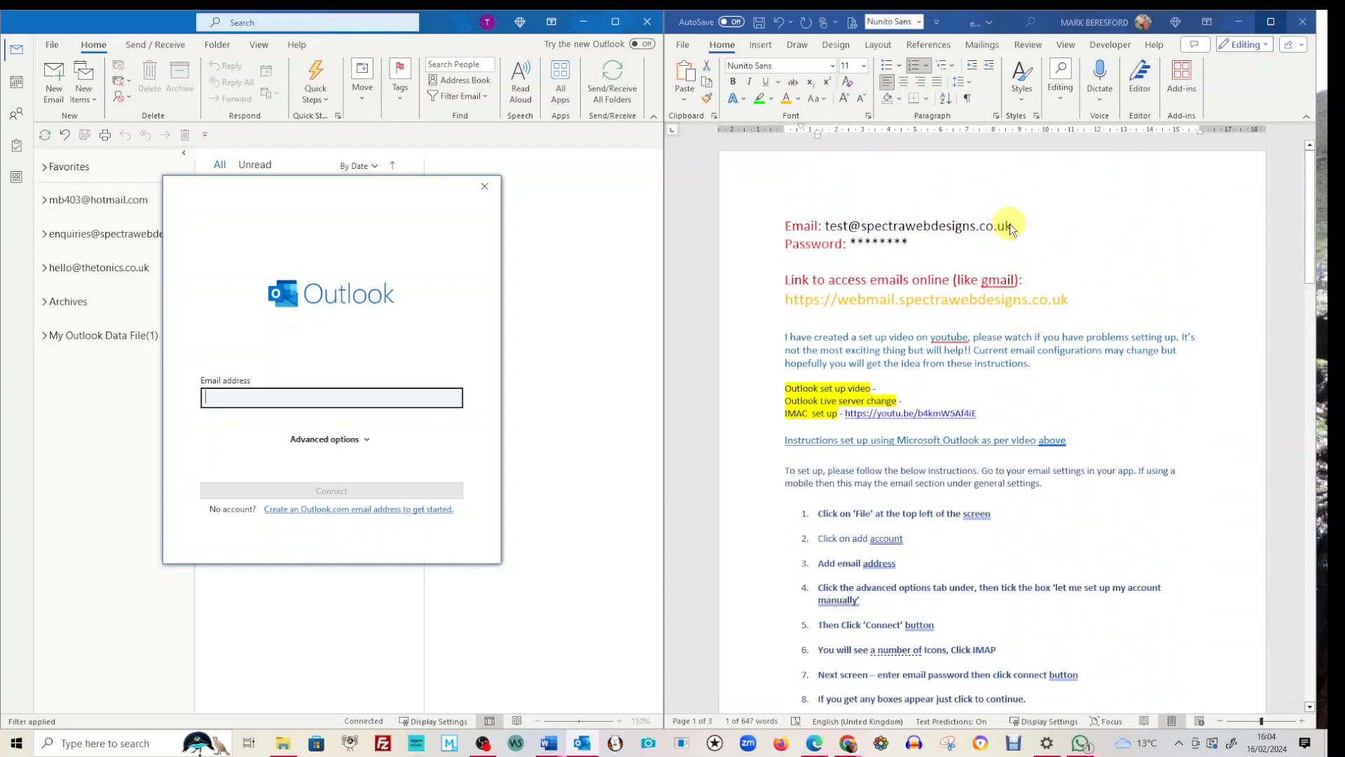
pyautogui.moveTo(1012, 229); pyautogui.dragTo(834, 238)
pyautogui.hotkey('ctrl', 'c')
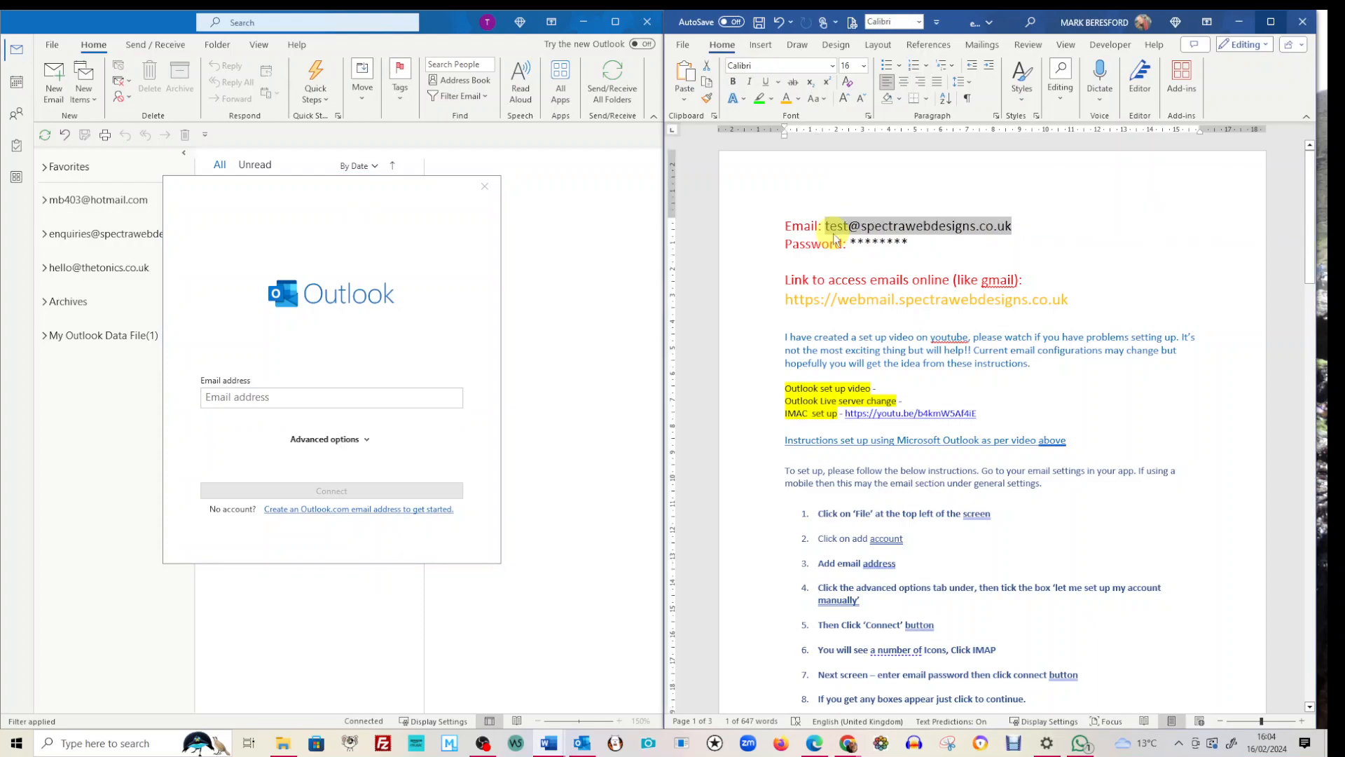
pyautogui.click(225, 399)
pyautogui.hotkey('ctrl', 'v')
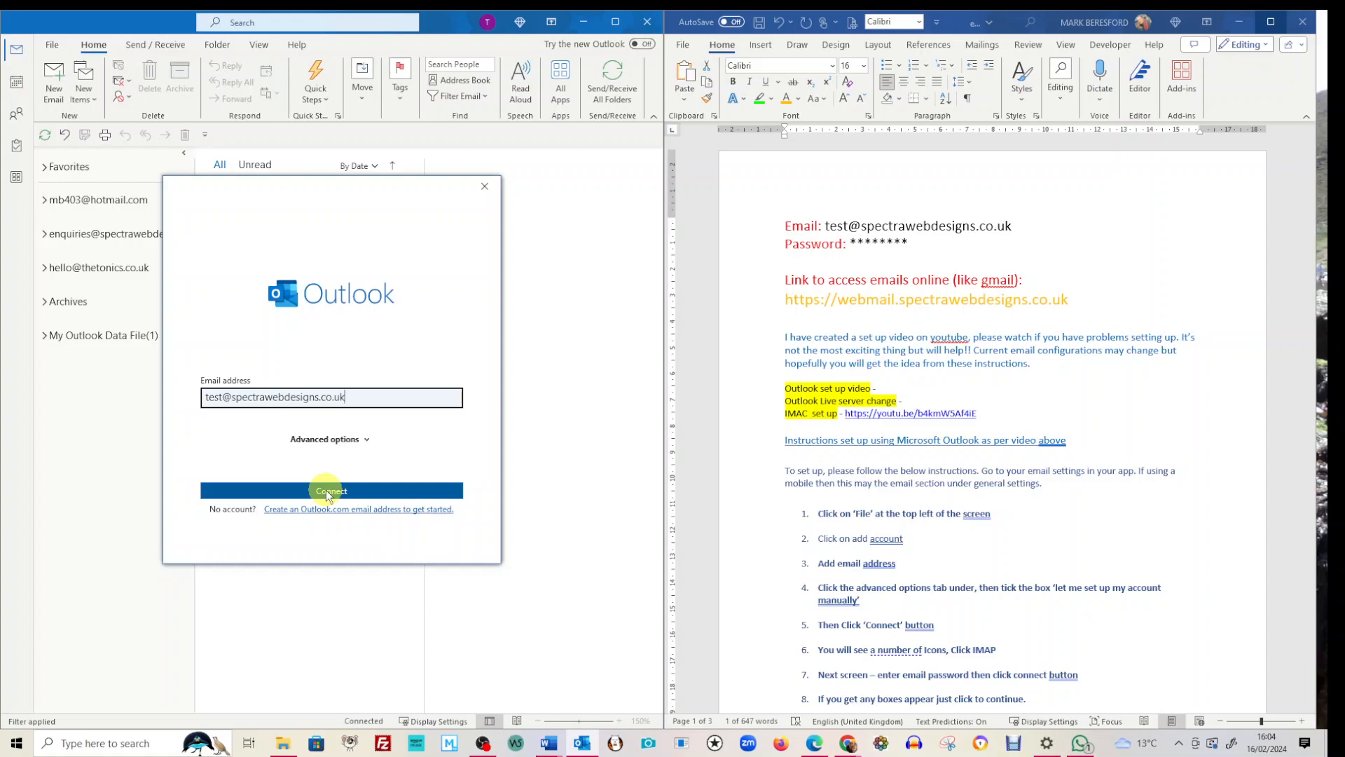
pyautogui.click(327, 492)
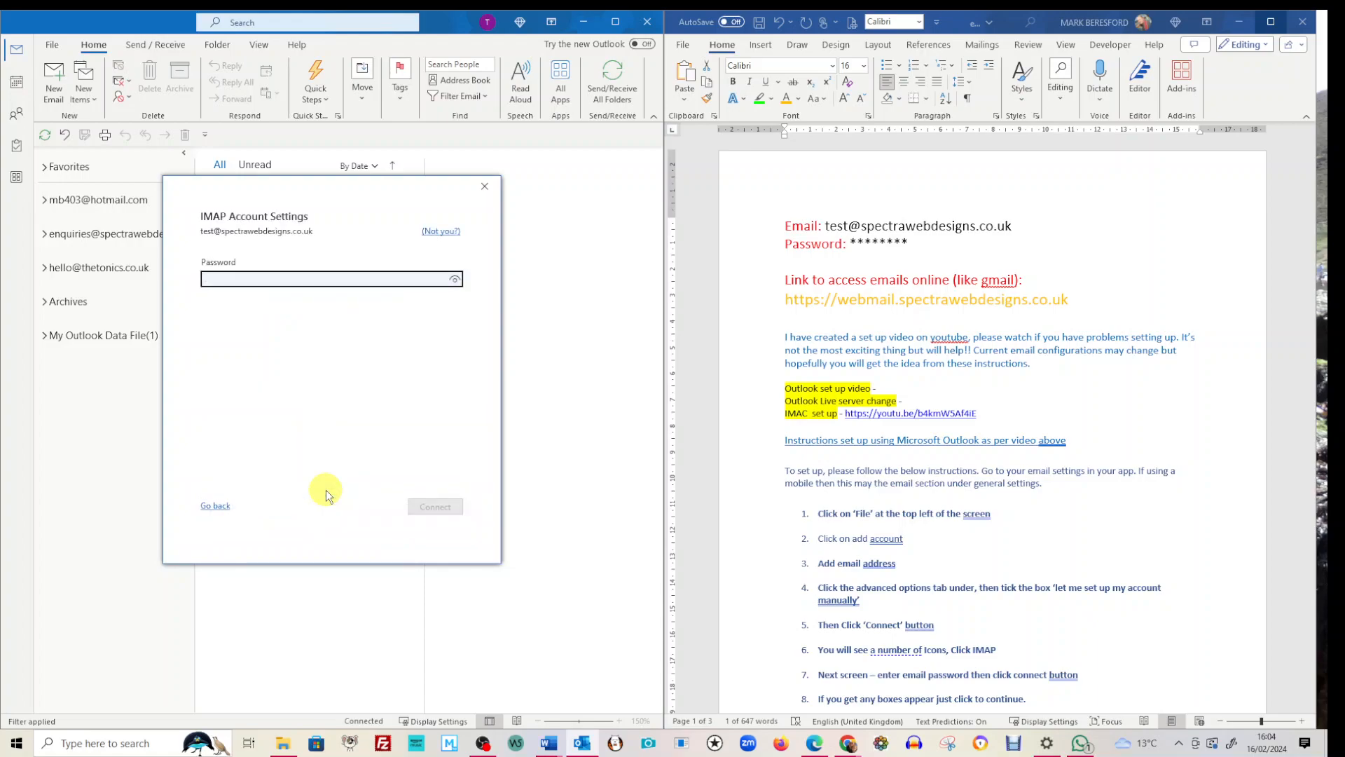
# Enter the email account password in the IMAP account settings and connect
pyautogui.write('*')
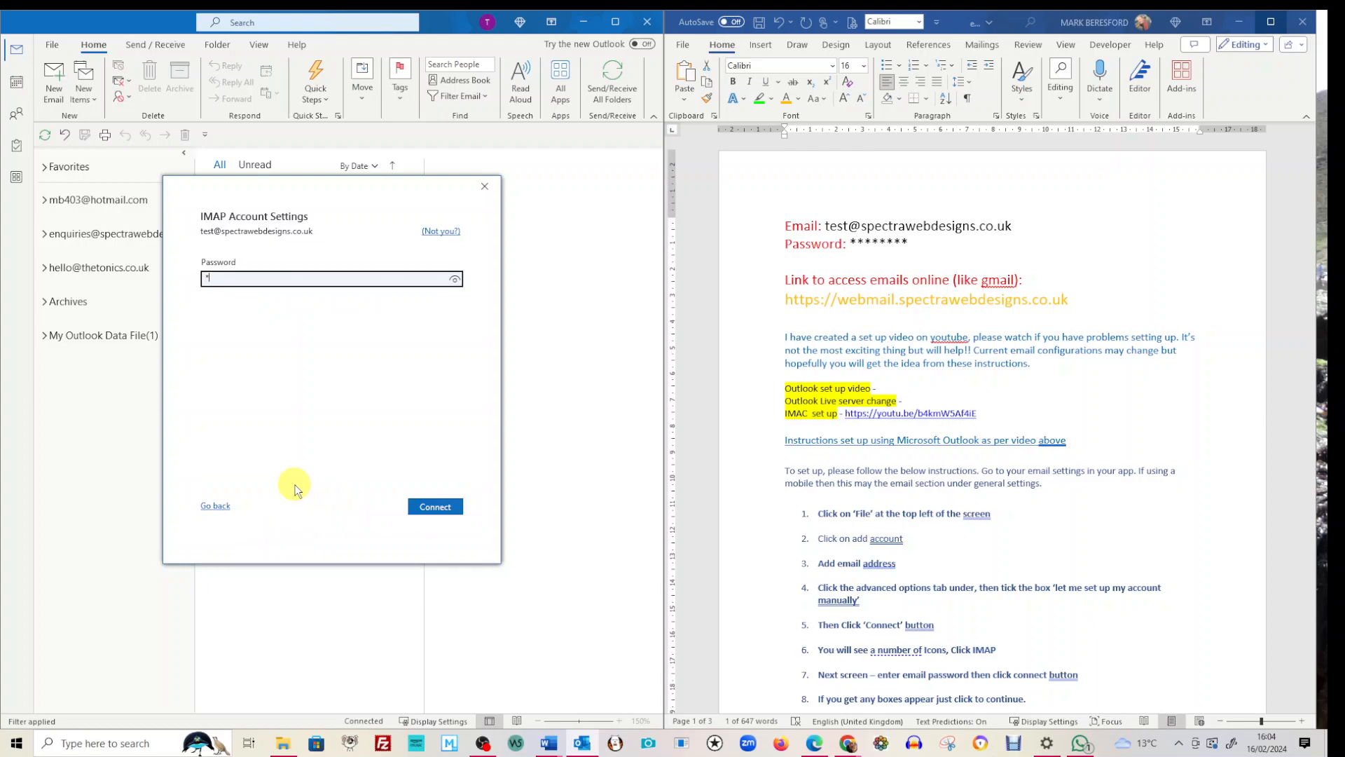
pyautogui.write('********')
pyautogui.click(435, 506)
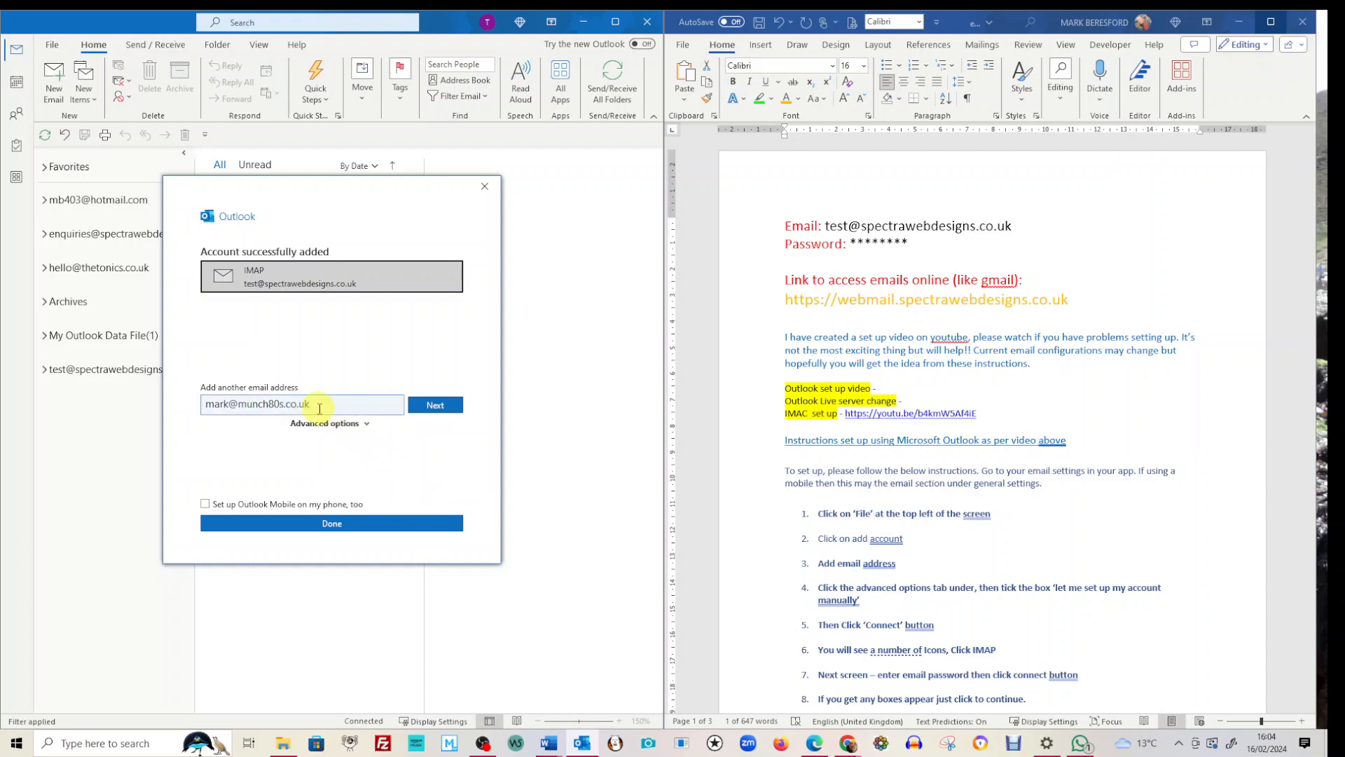
# Finish the account setup with the additional email address left blank, and open the test message in the new account's Inbox
pyautogui.moveTo(307, 405); pyautogui.dragTo(162, 414)
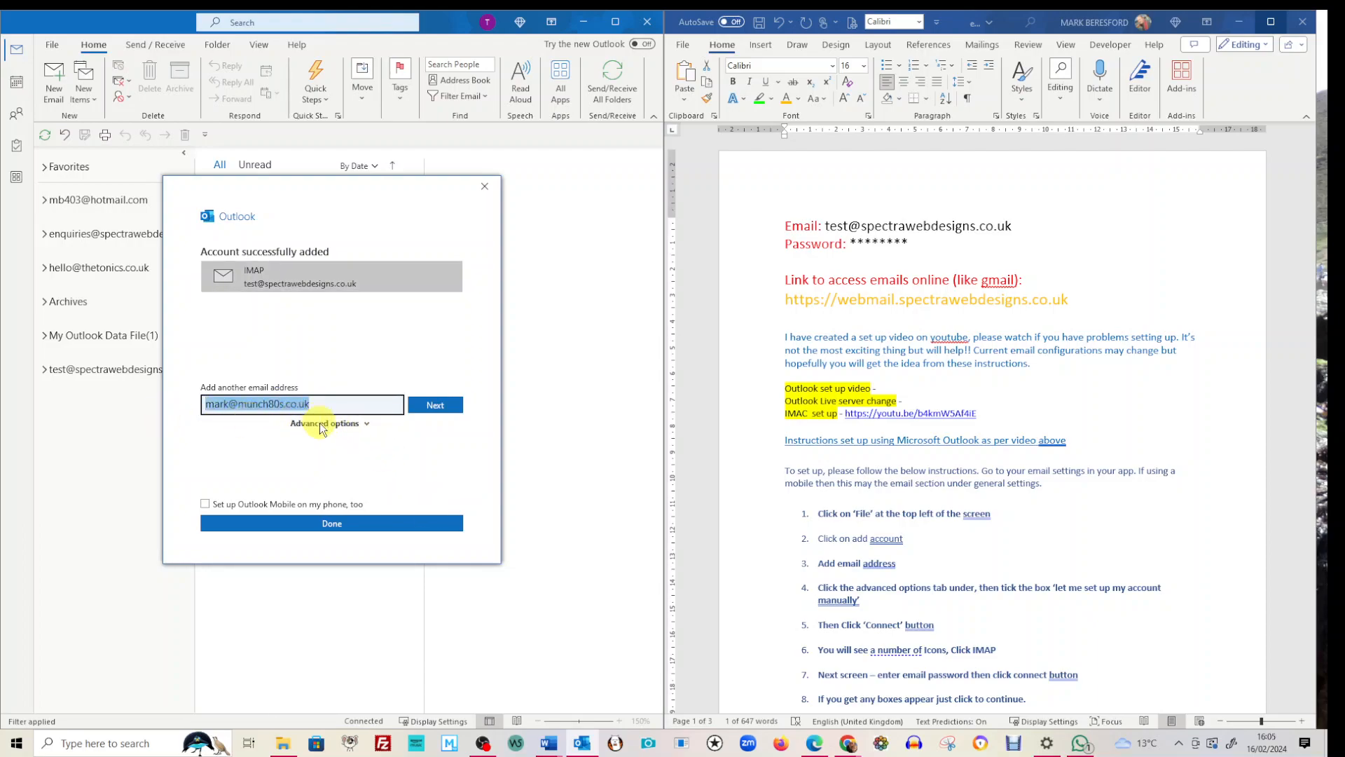
pyautogui.press('BackSpace')
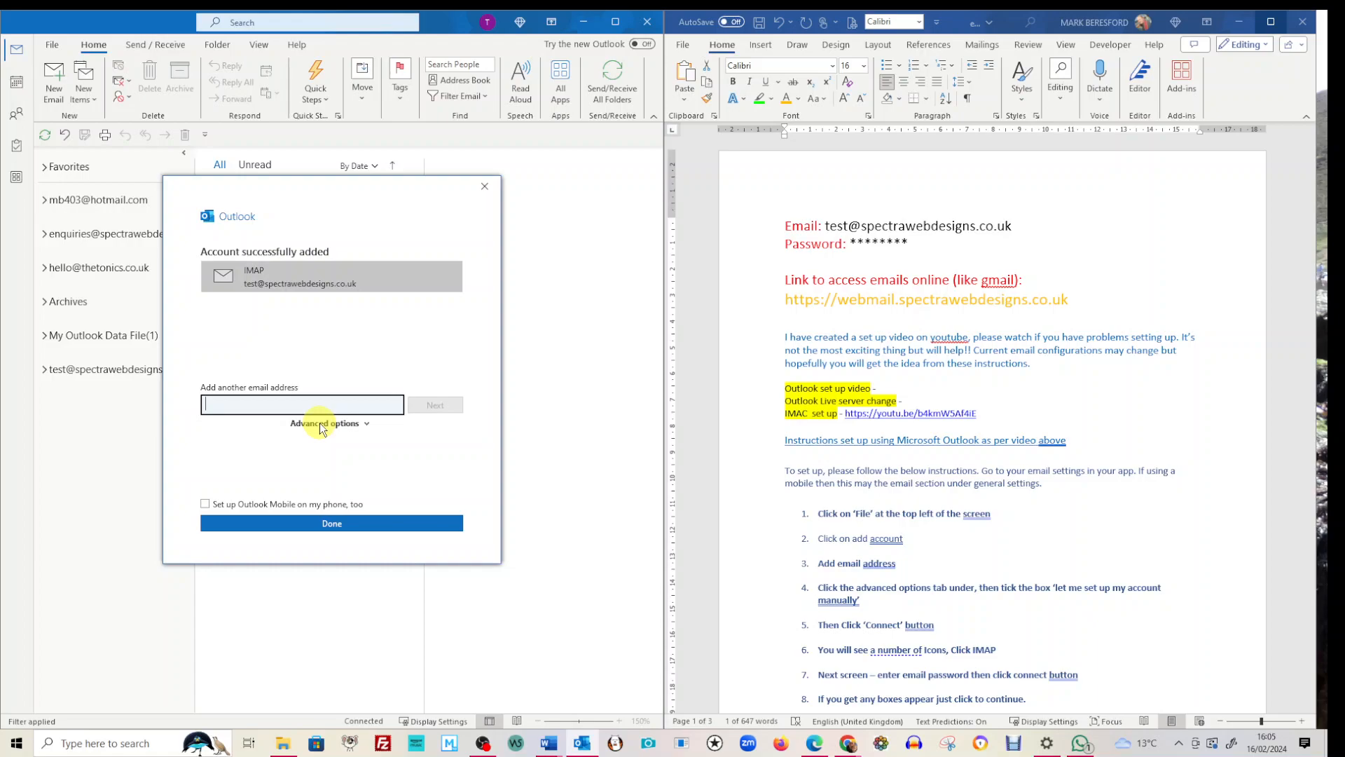
pyautogui.click(356, 525)
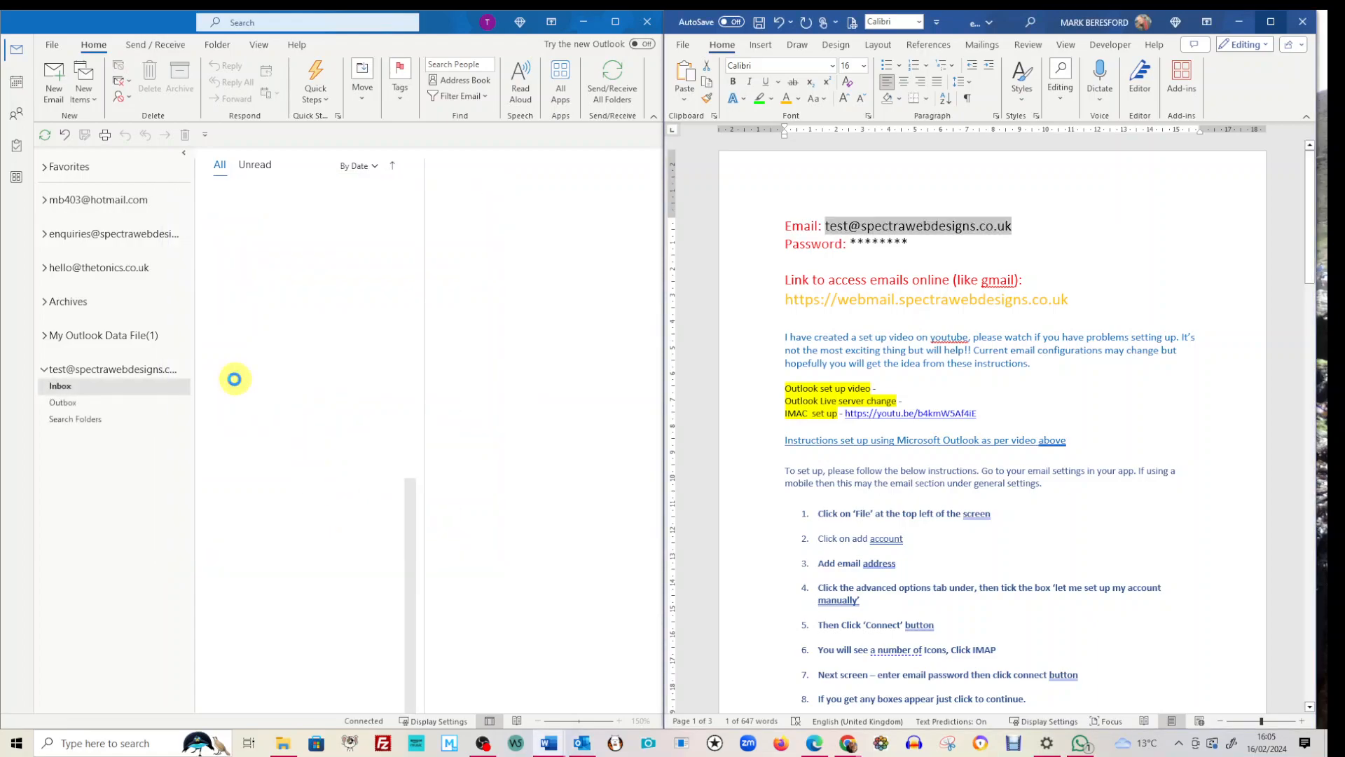
pyautogui.click(62, 386)
pyautogui.click(272, 233)
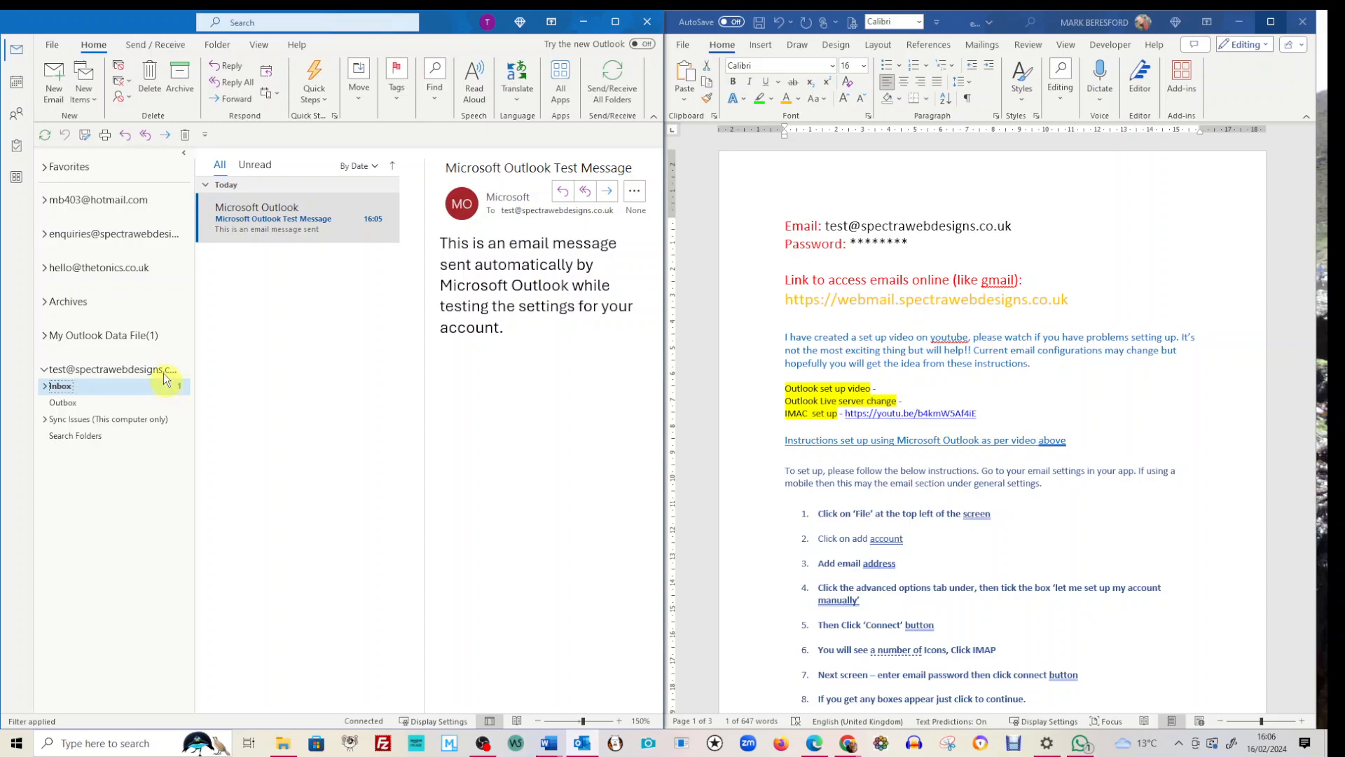
# Open the server settings of the newly added IMAP account
pyautogui.click(52, 48)
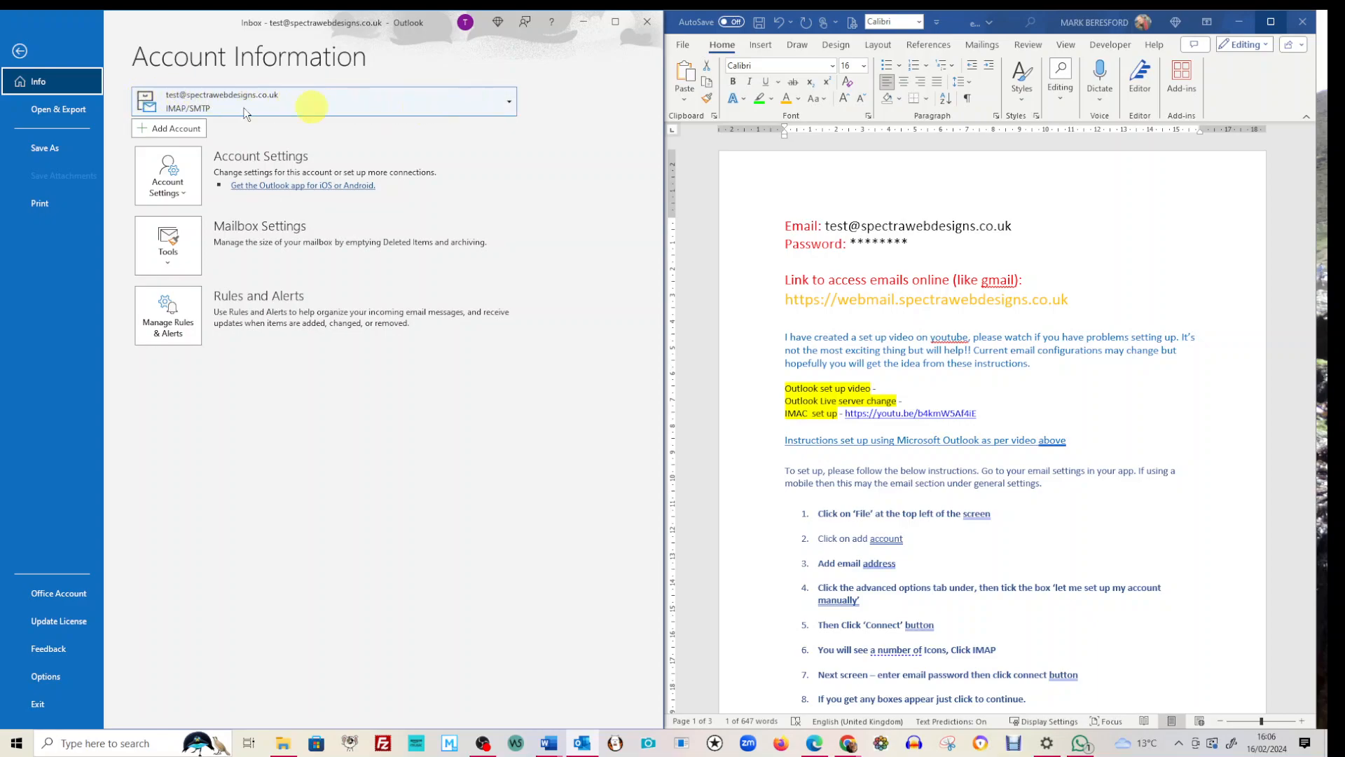
pyautogui.click(168, 181)
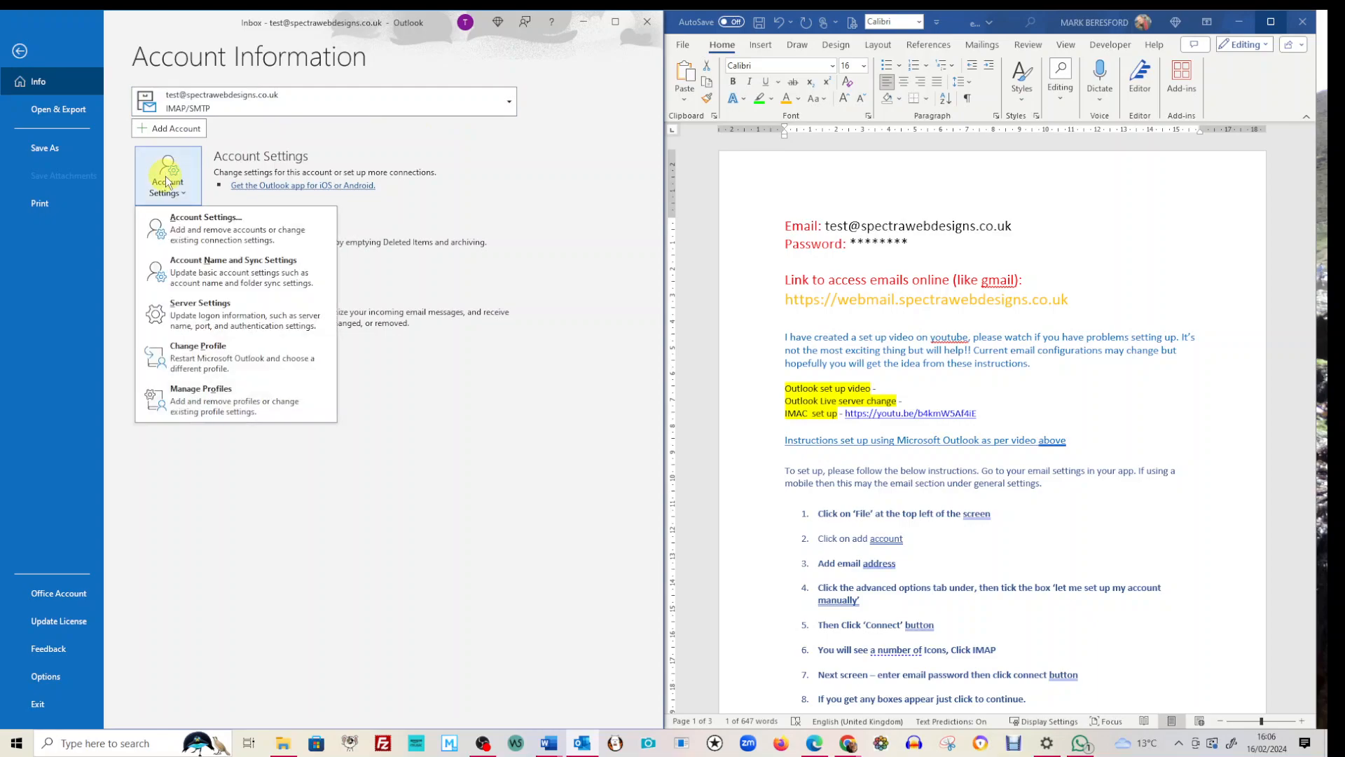
pyautogui.click(192, 310)
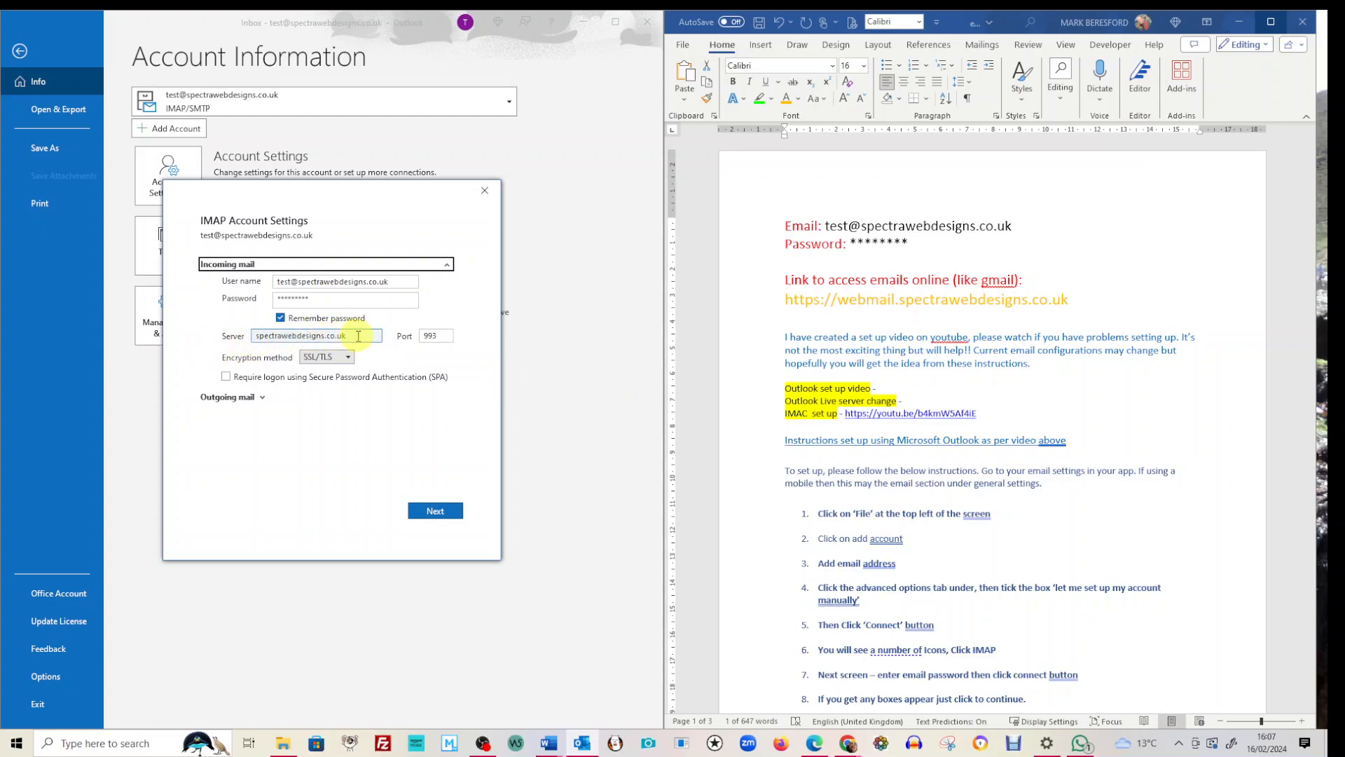
# Compare the account's incoming and outgoing mail server names, ports and encryption with the values in the instruction document
pyautogui.scroll(-6, 868, 441)
pyautogui.scroll(-8, 871, 450)
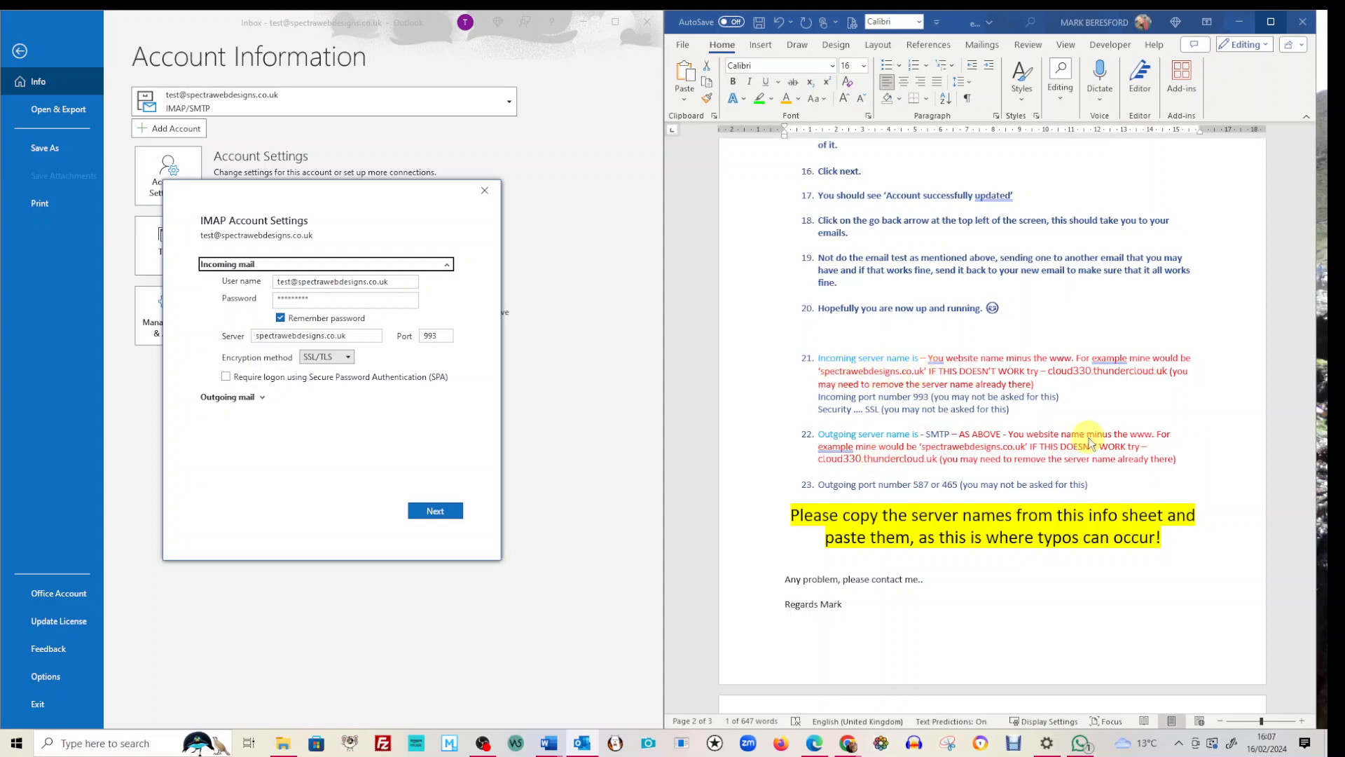
pyautogui.click(270, 337)
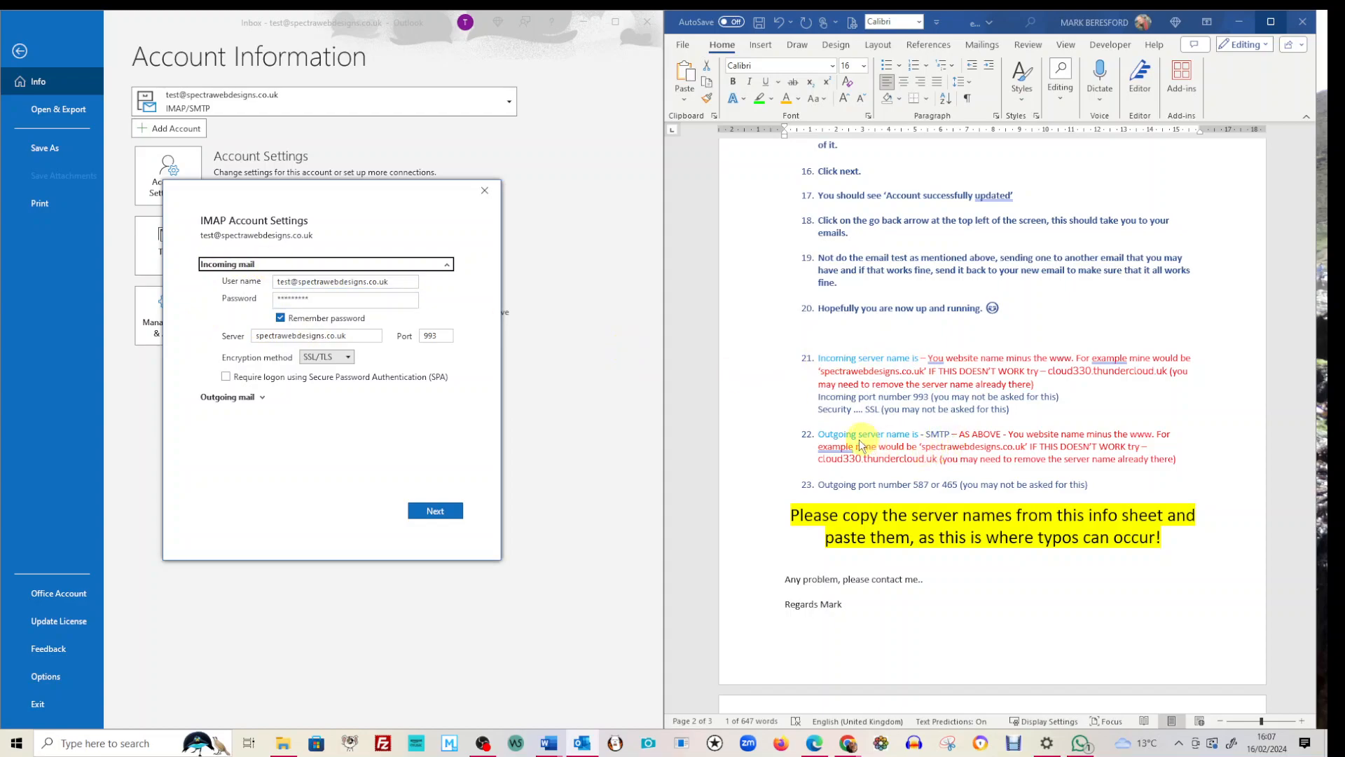
pyautogui.click(218, 397)
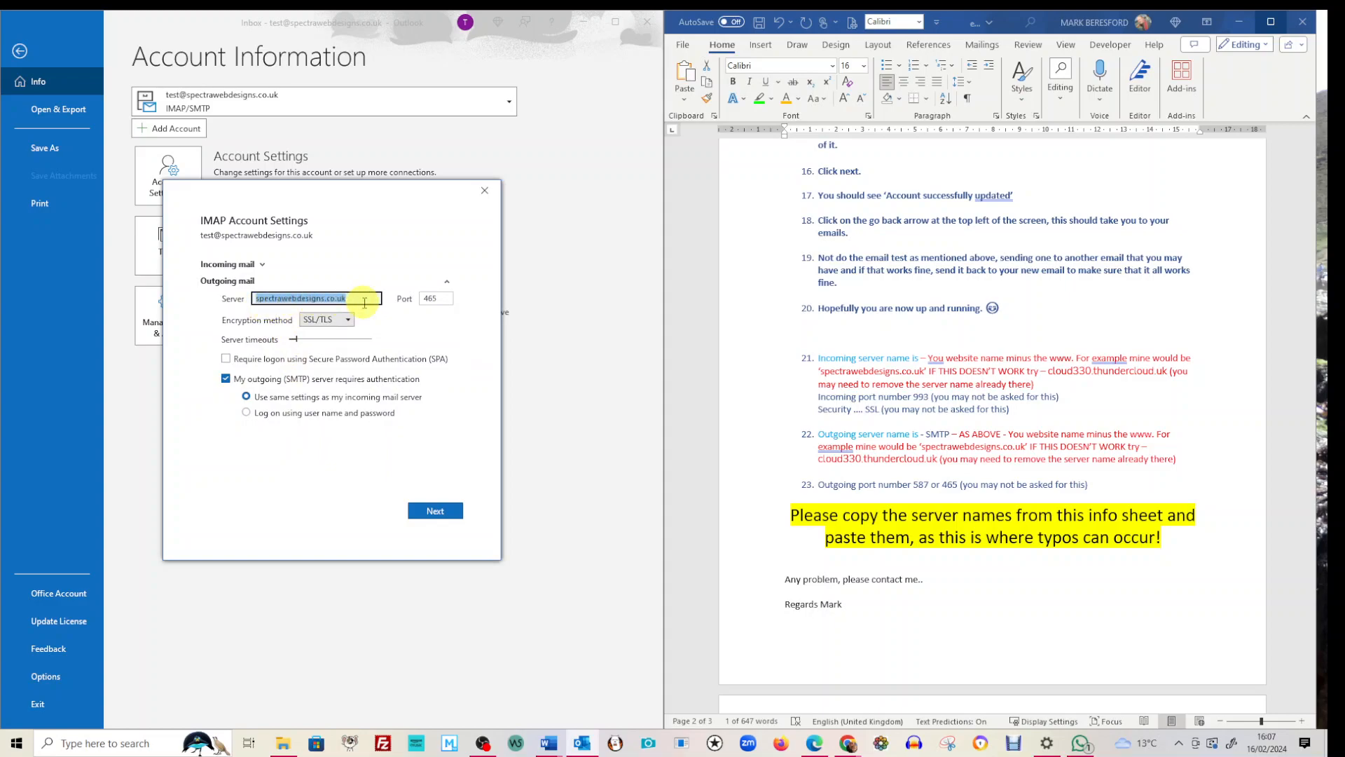
pyautogui.click(238, 265)
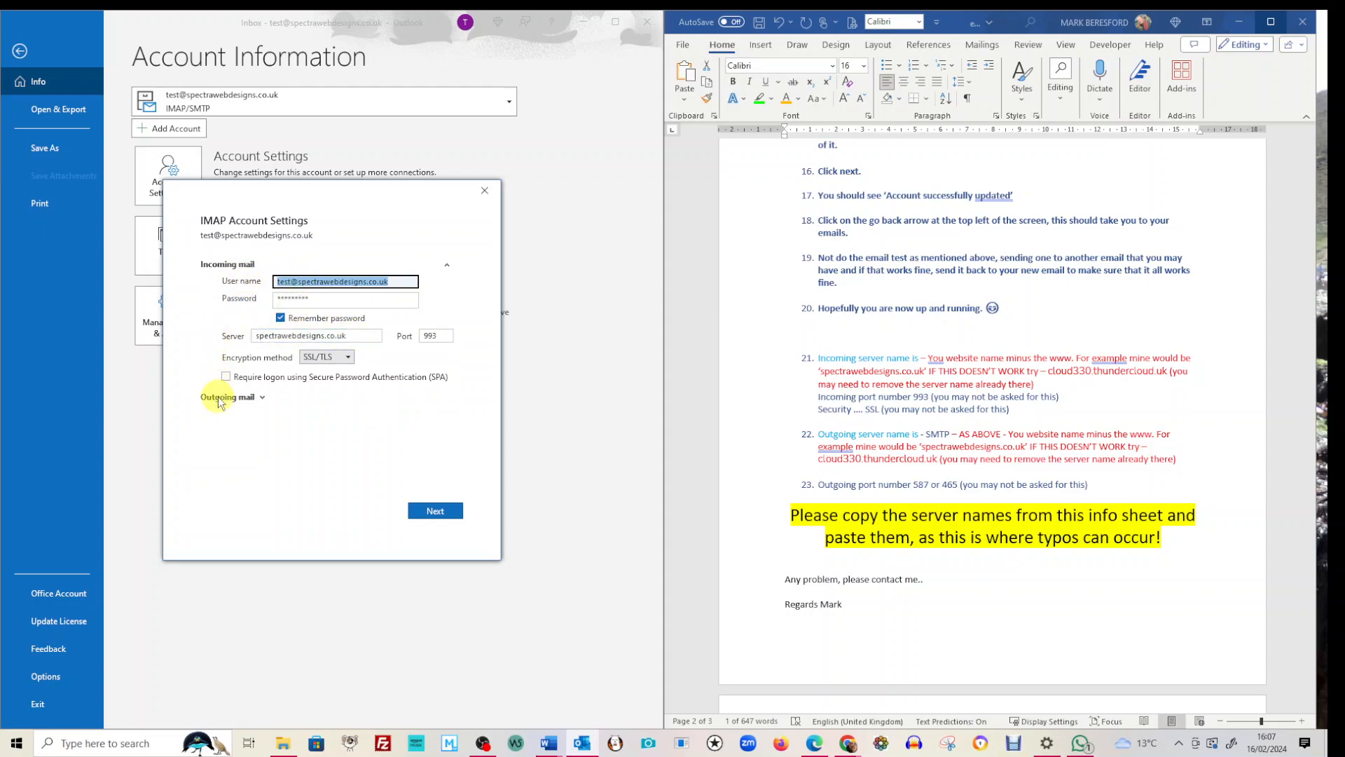
pyautogui.click(223, 396)
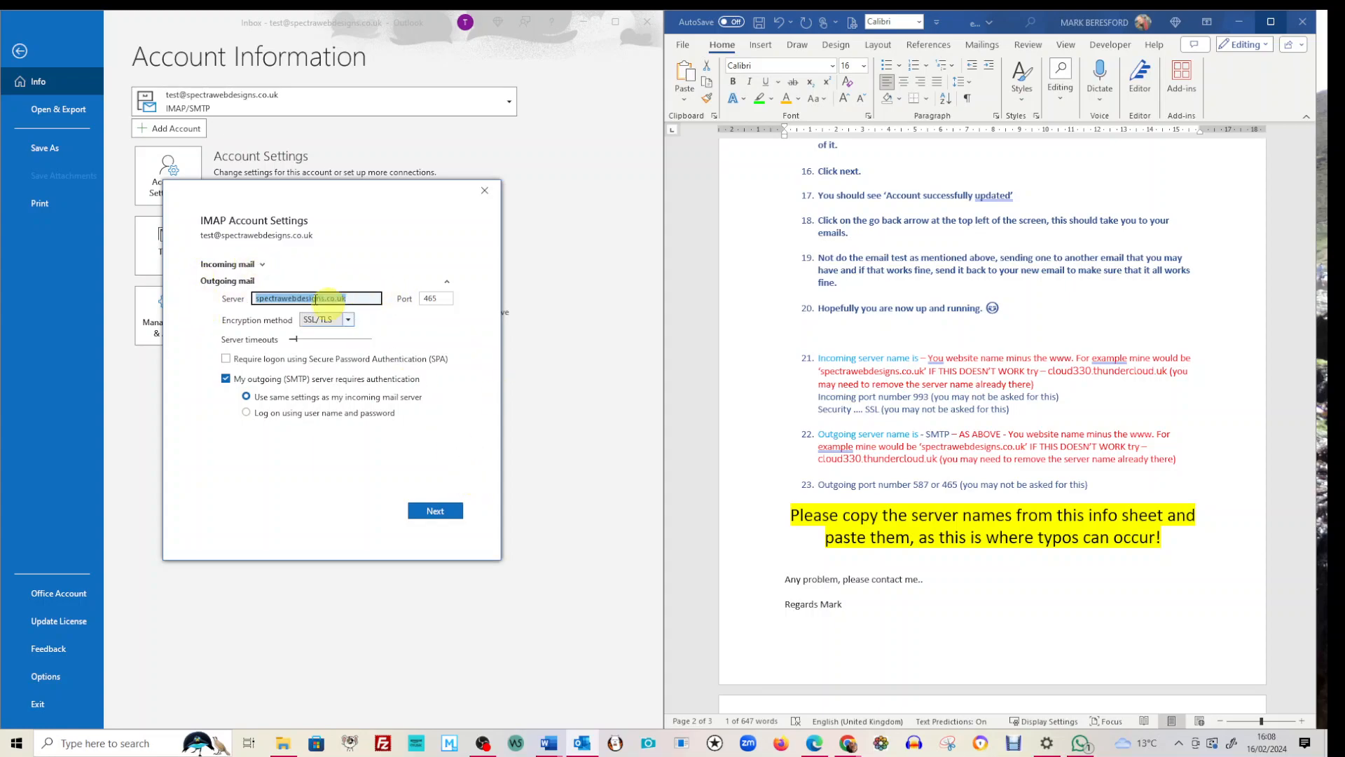
pyautogui.click(238, 266)
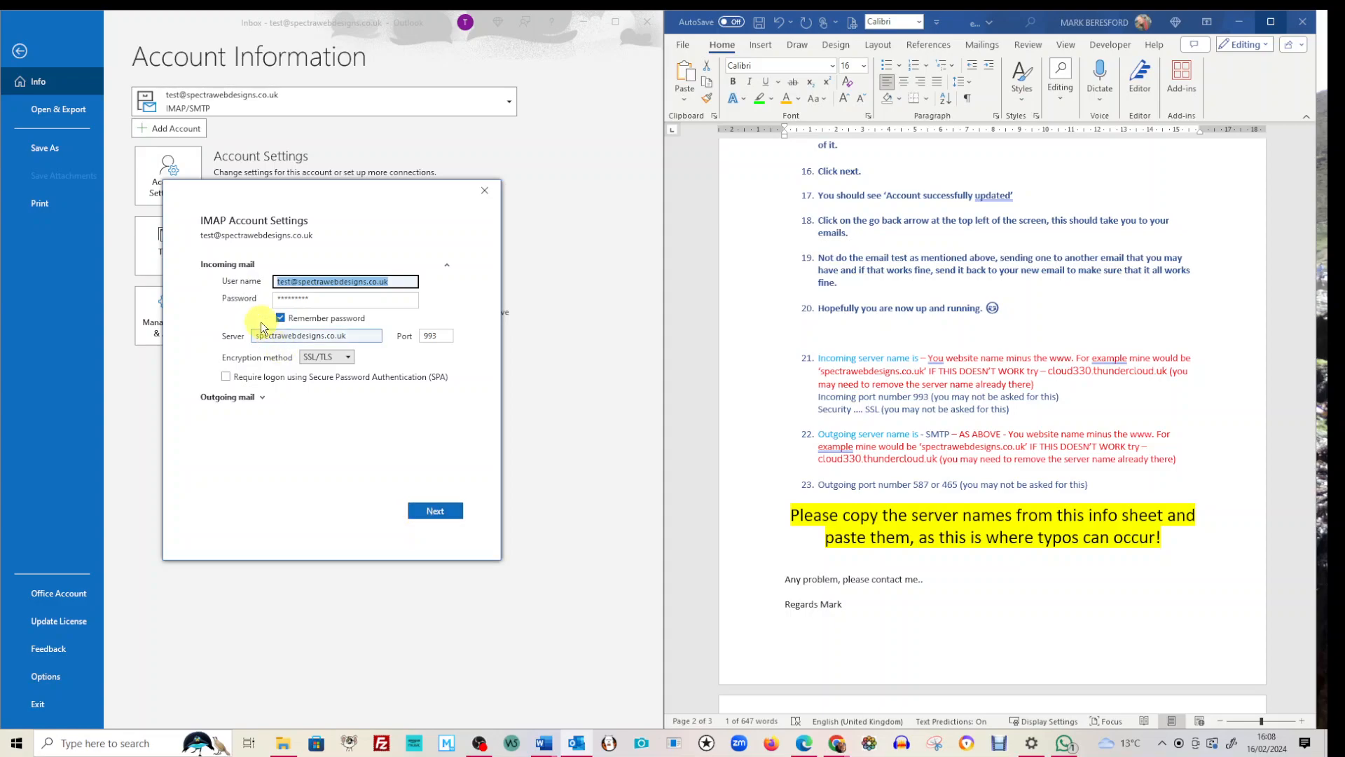
# Submit the IMAP server settings, finish the account update and return to the mailbox
pyautogui.click(433, 511)
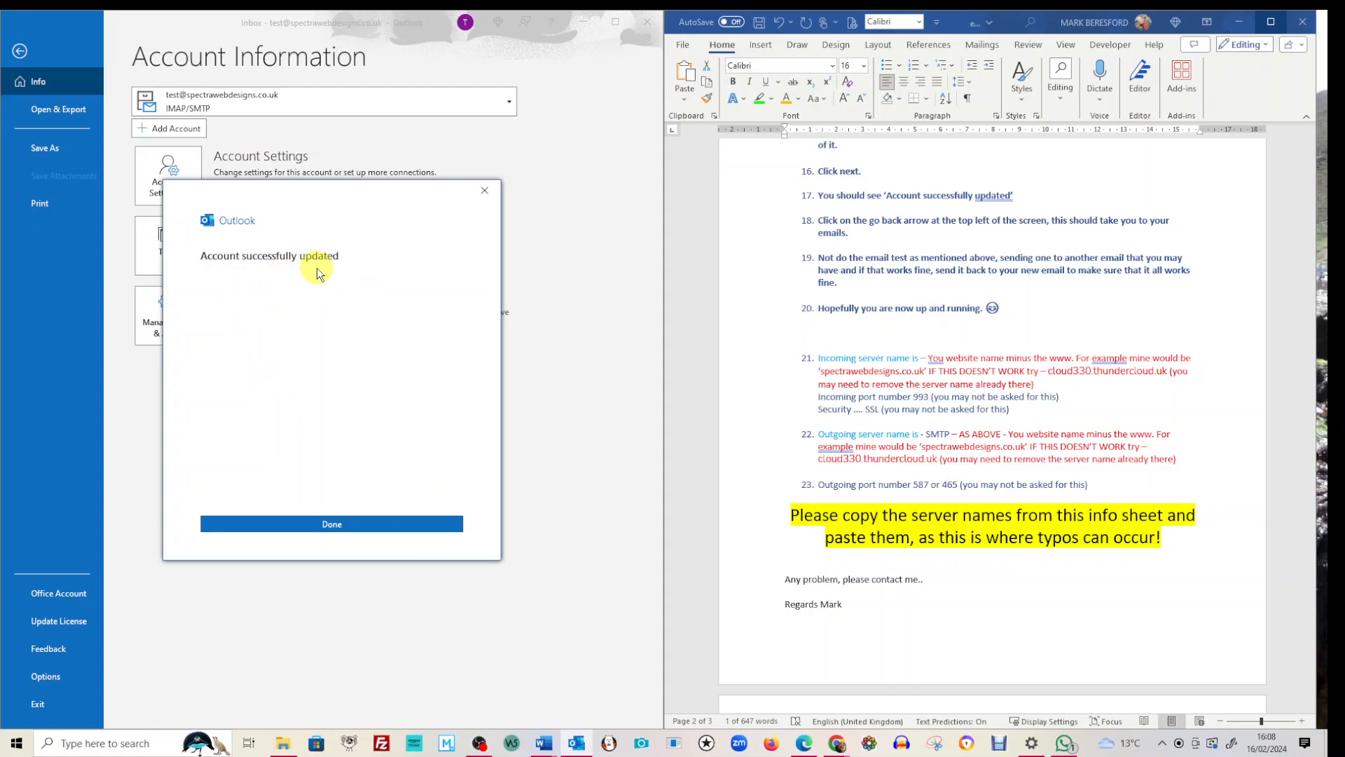
pyautogui.click(343, 524)
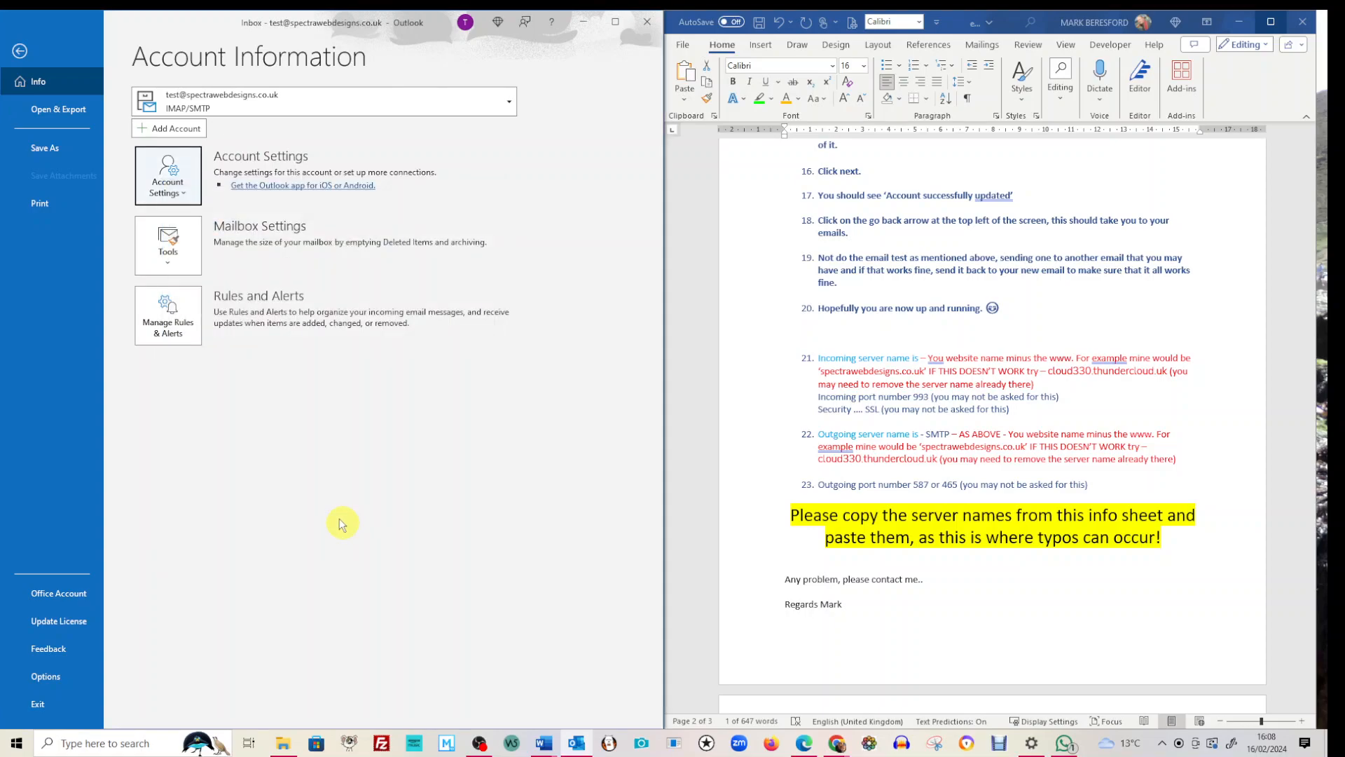
pyautogui.click(19, 51)
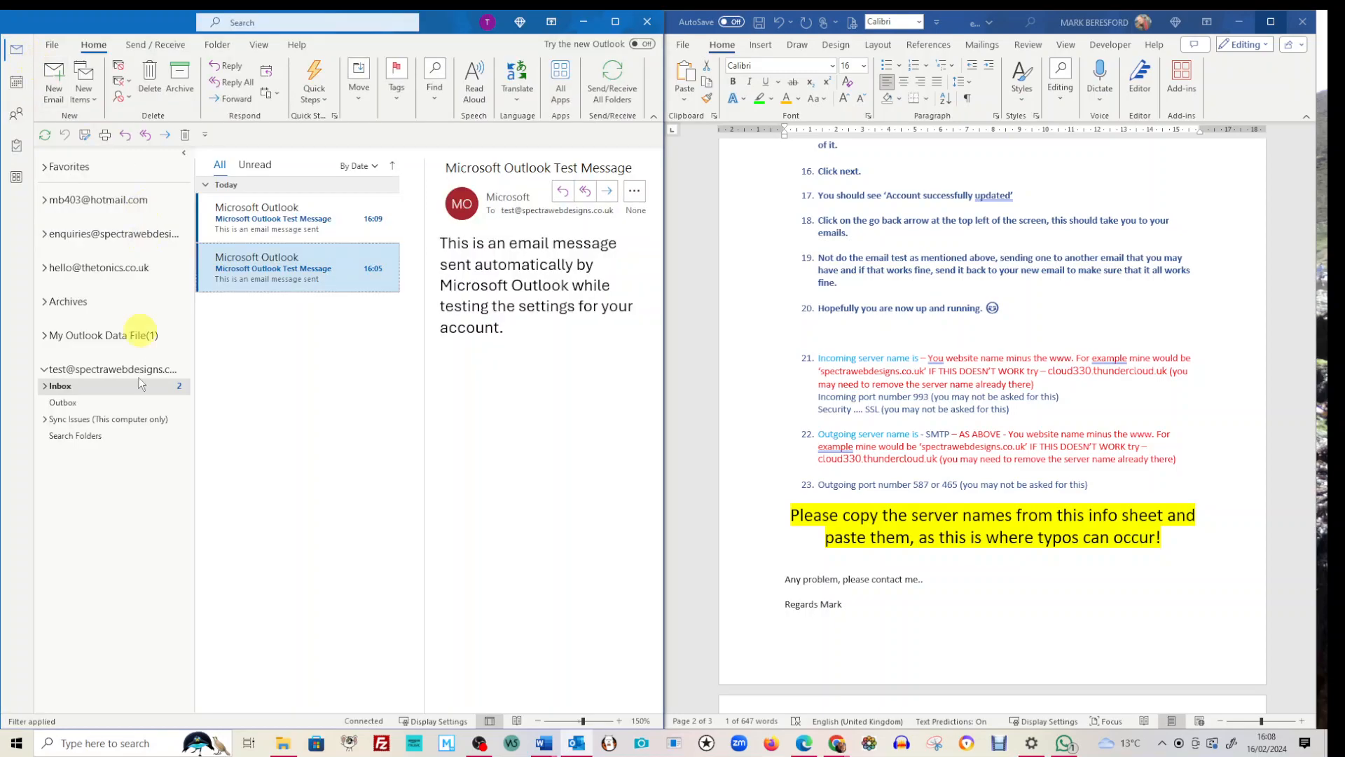